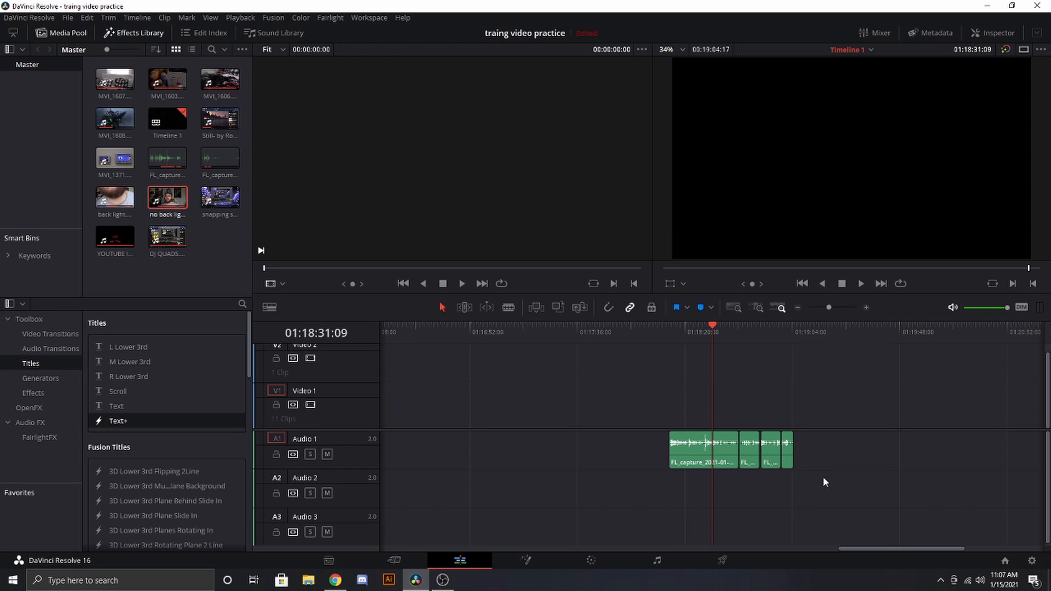
Place the no back light.MP4 clip on the Video 2 track over the FL_capture audio clips
click(665, 561)
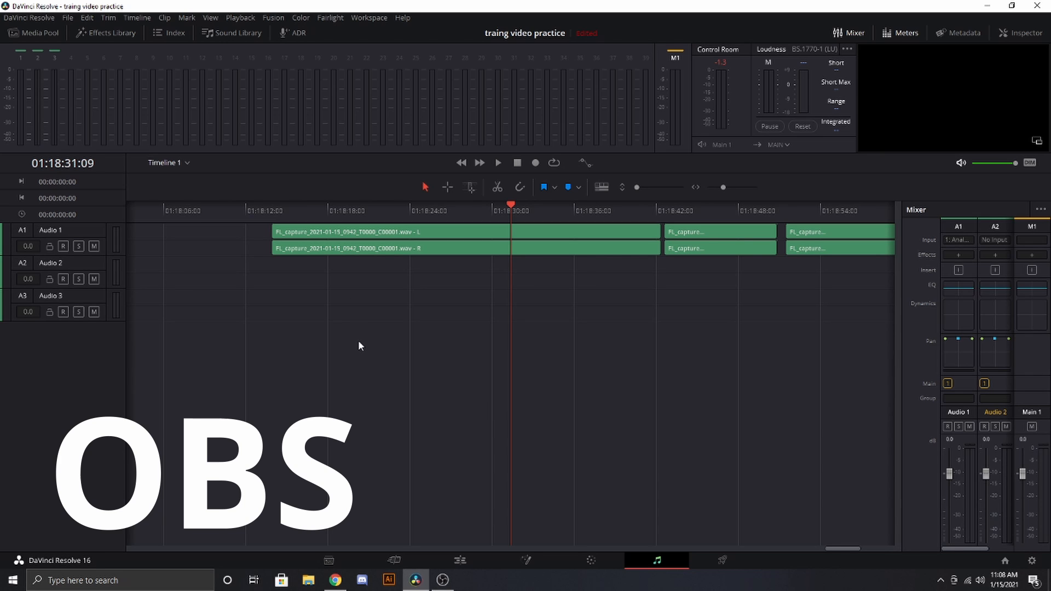
click(460, 561)
scroll(851, 547, right, 2)
drag(185, 189, 647, 392)
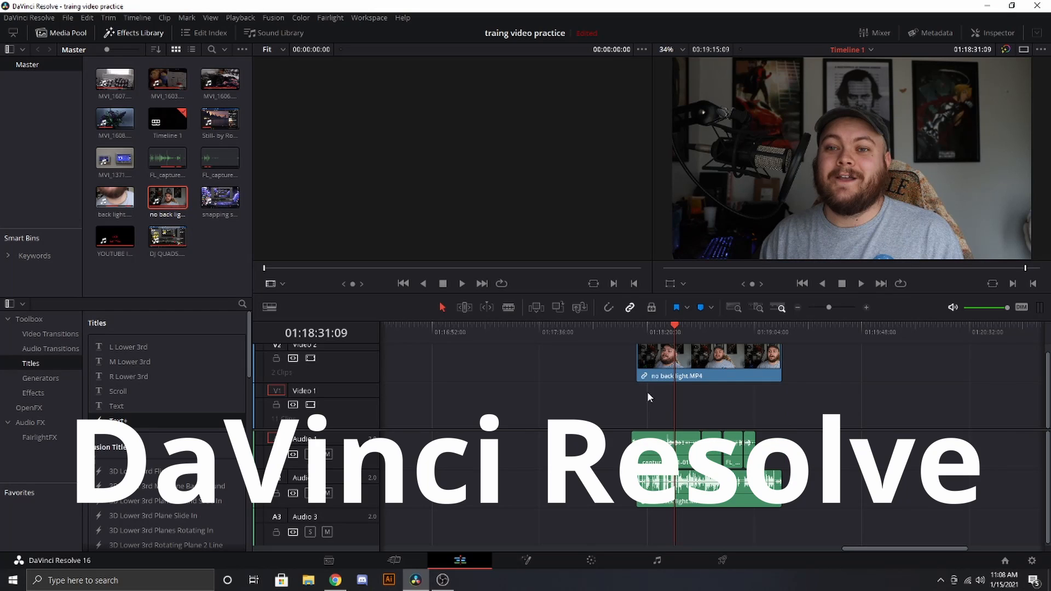
scroll(648, 397, up, 1)
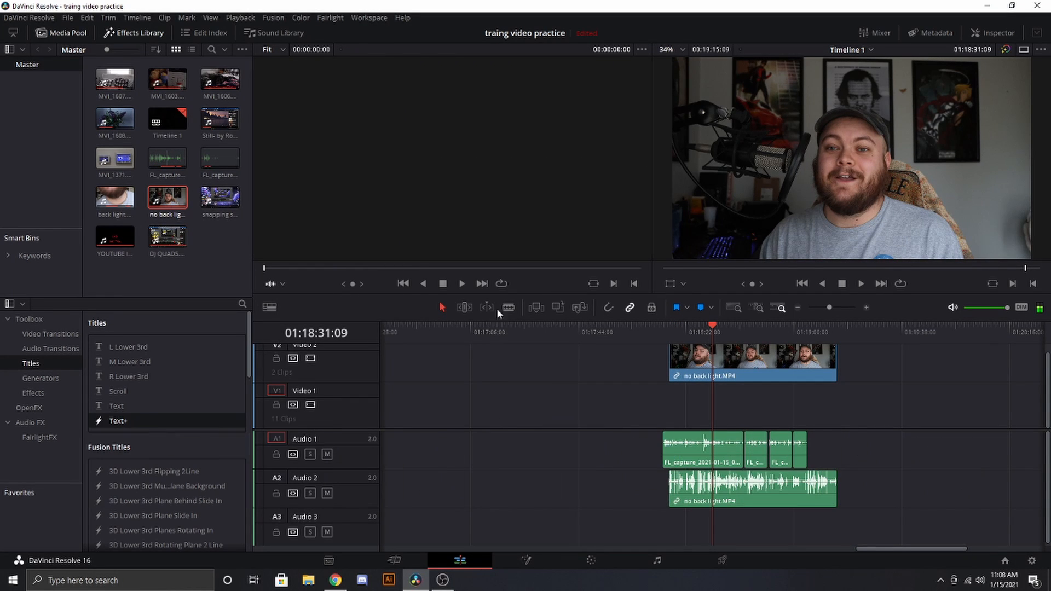
click(67, 18)
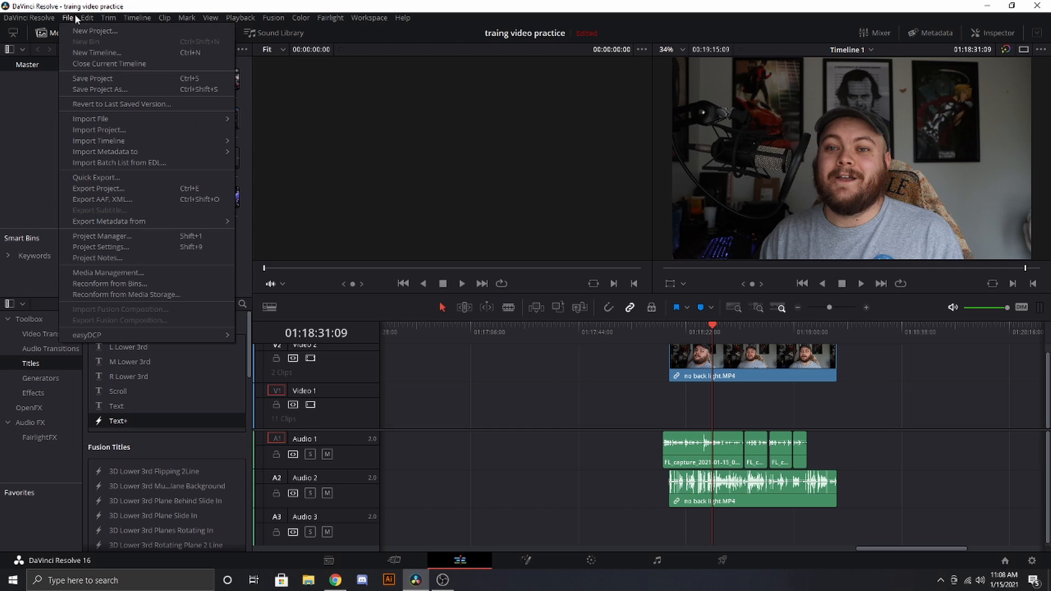
mouse_move(93, 119)
click(633, 392)
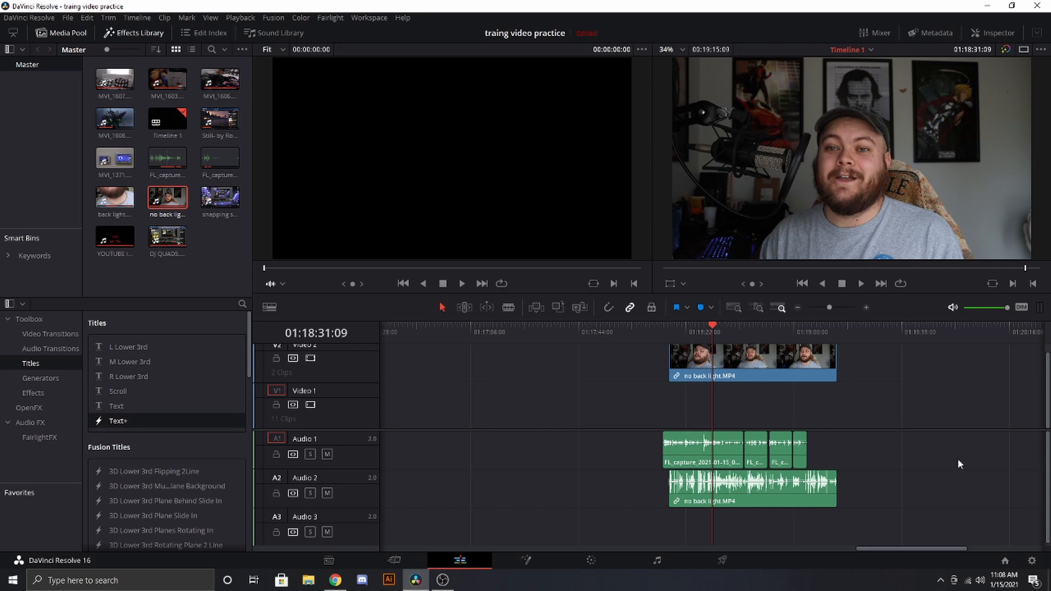
Slide the no back light clip until its camera-audio spike lines up with the matching spike in the first FL_capture clip on Audio 1
scroll(717, 491, up, 5)
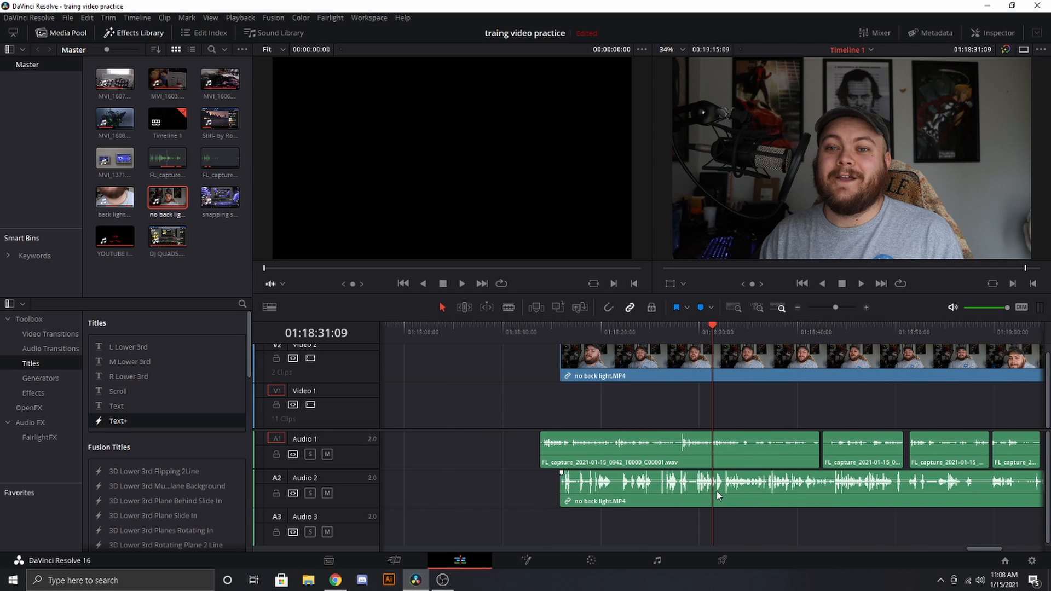
drag(700, 493, 843, 501)
click(665, 335)
key(space)
key(space)
scroll(672, 493, up, 3)
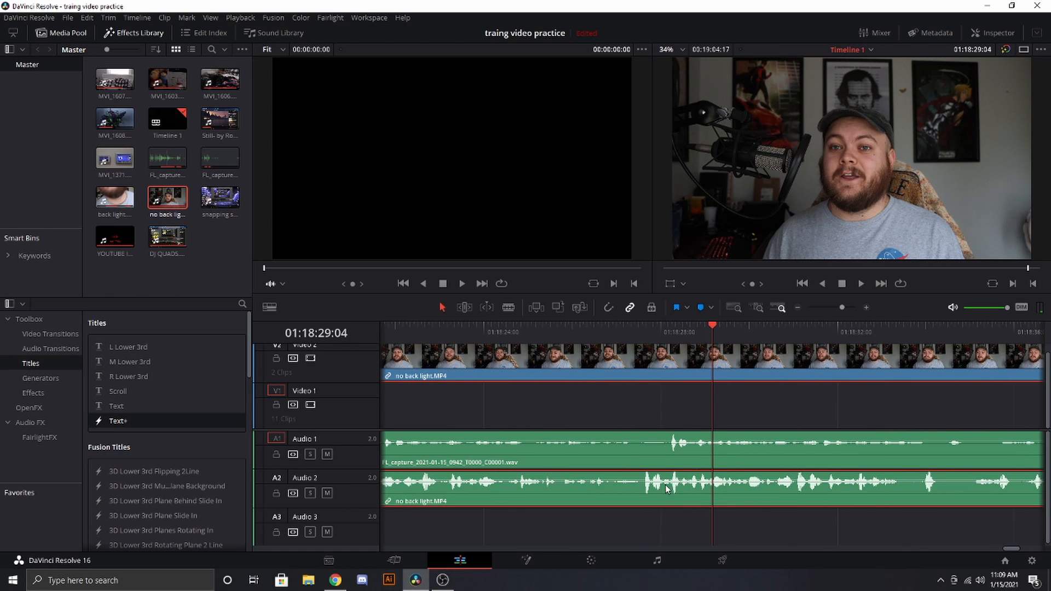
drag(672, 494, 698, 494)
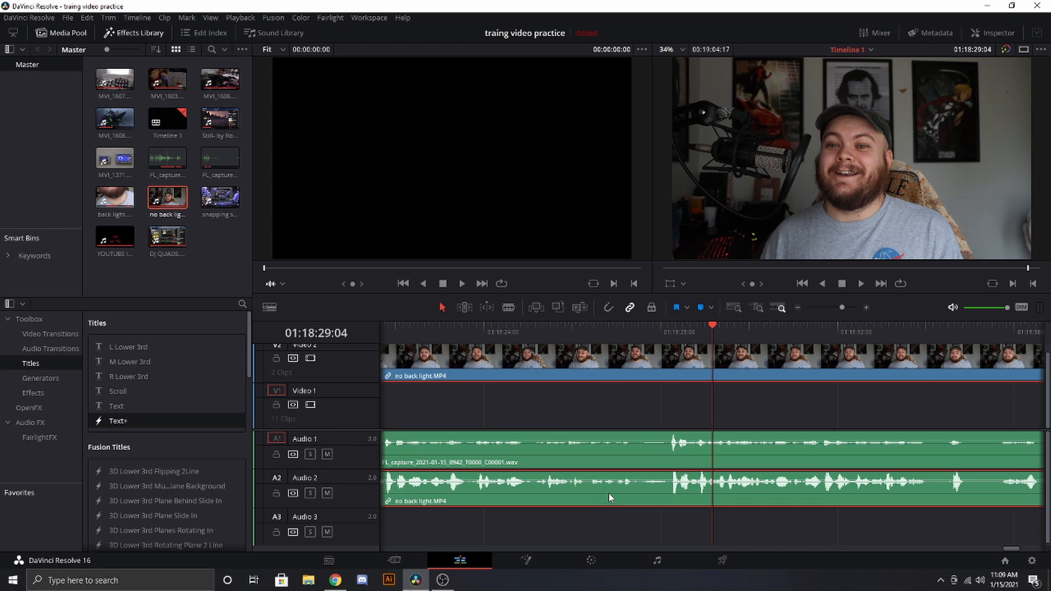
Play the section around 01:18:28 and compare the two audio waveforms closely to check the sync
scroll(656, 492, down, 3)
click(682, 329)
key(space)
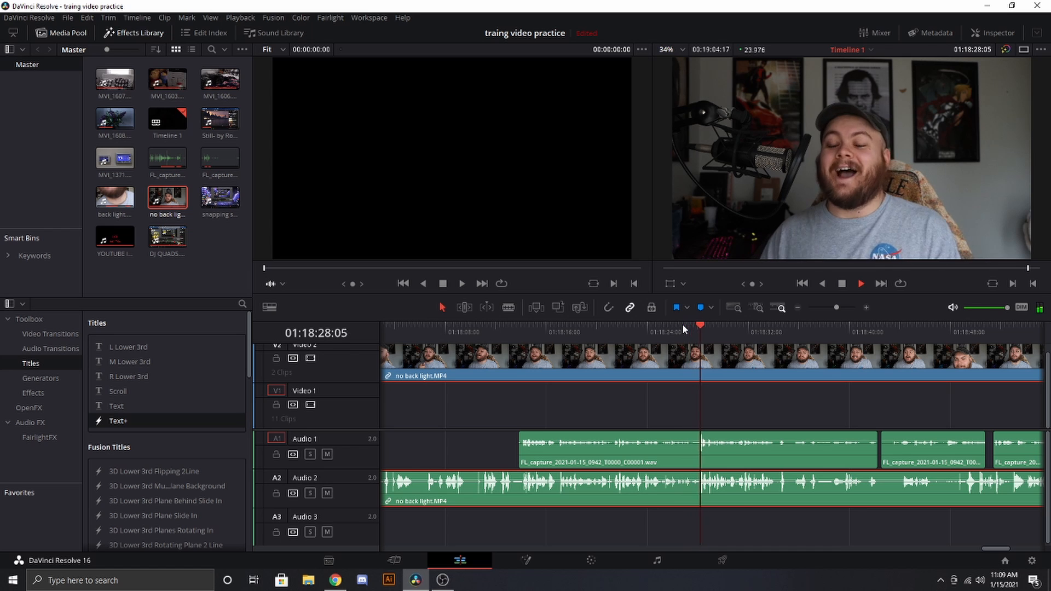
key(space)
scroll(721, 488, up, 4)
scroll(612, 490, up, 2)
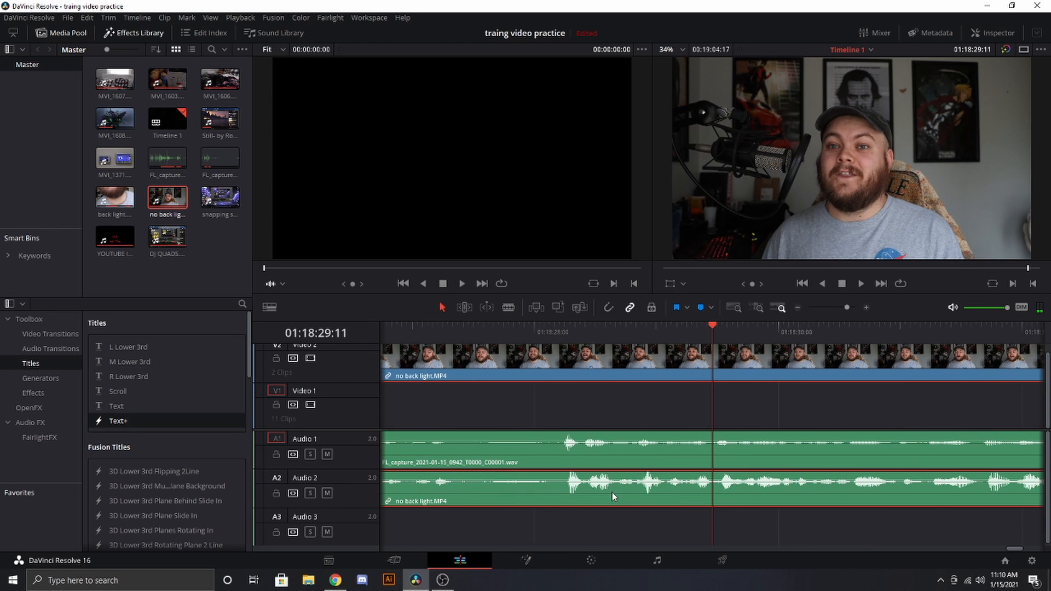
click(548, 333)
key(space)
key(space)
scroll(645, 511, down, 5)
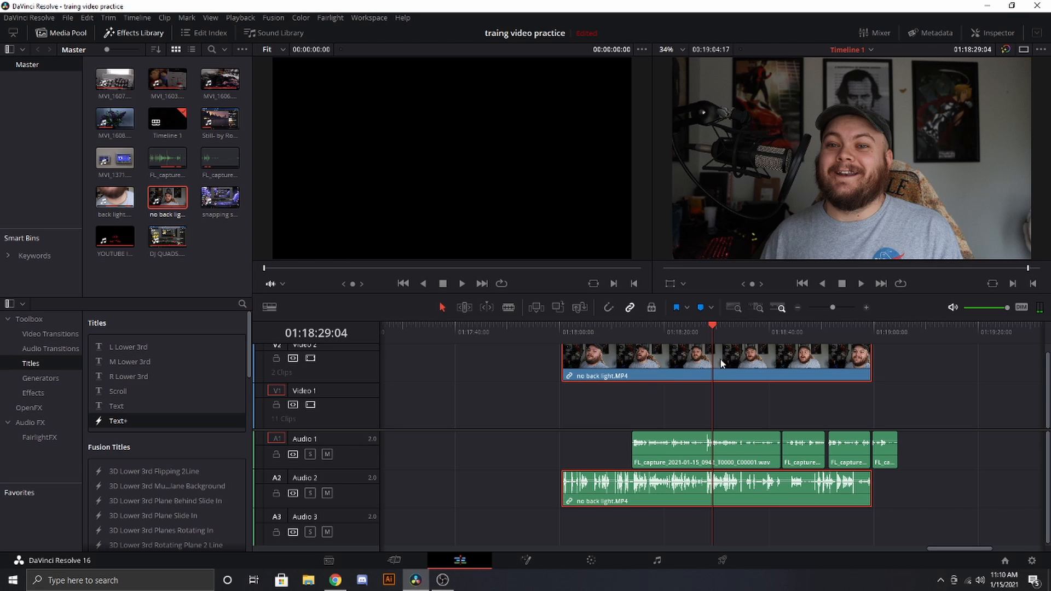
Delete the no back light clip's camera audio from Audio 2, keeping Video 2 locked during the deletion
click(275, 359)
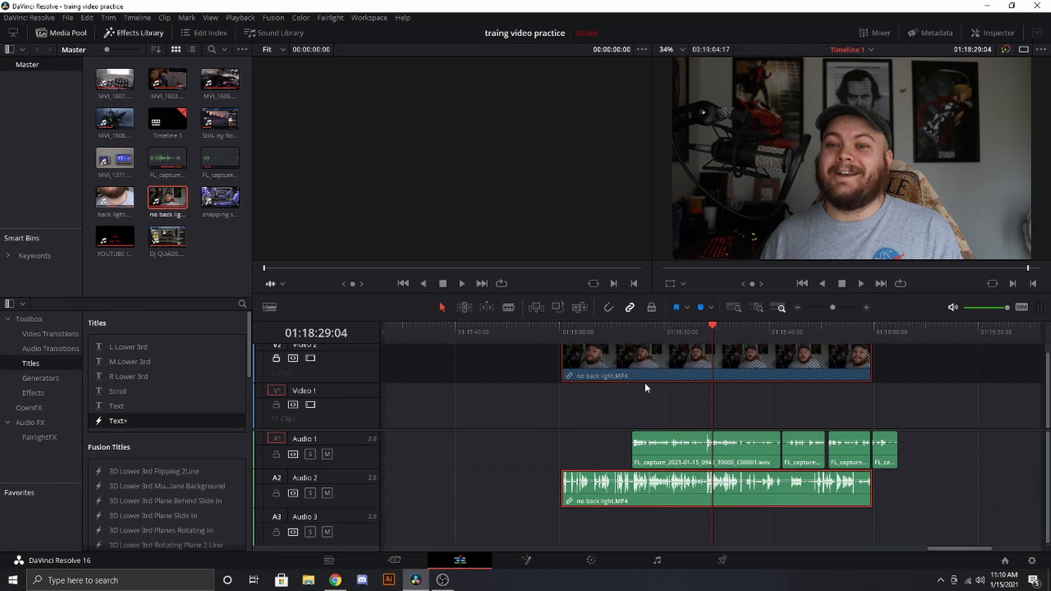
drag(701, 374, 630, 386)
mouse_move(656, 492)
mouse_down()
mouse_move(703, 494)
mouse_move(666, 497)
mouse_up()
key(Delete)
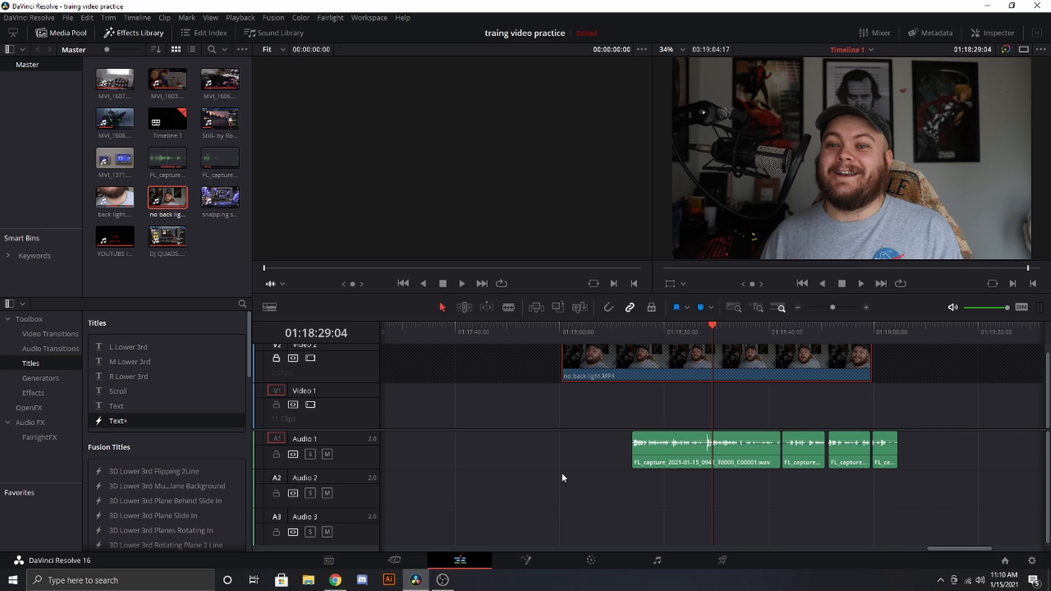
click(276, 359)
Try the no back light clip on Video 1, then return it to Video 2, playing both placements to check the sync
drag(685, 371, 685, 388)
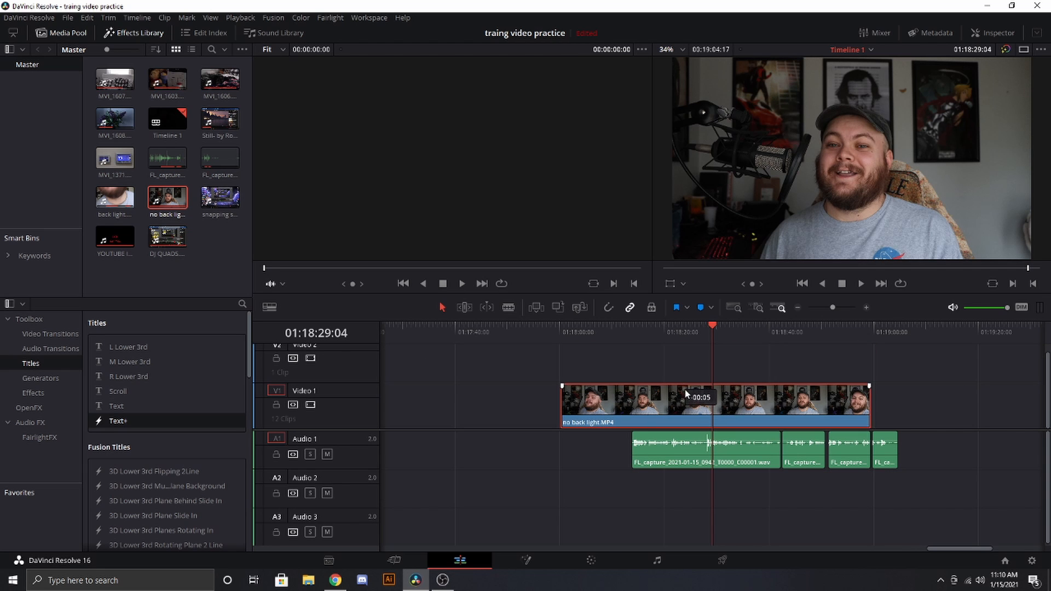
scroll(718, 442, up, 5)
click(649, 330)
key(space)
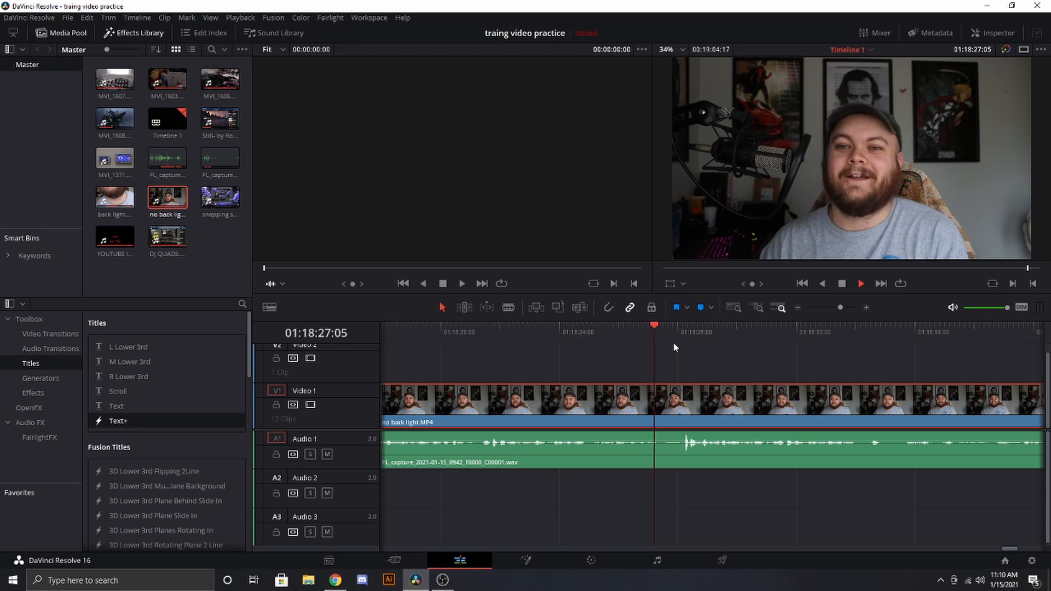
key(space)
drag(675, 400, 684, 370)
key(space)
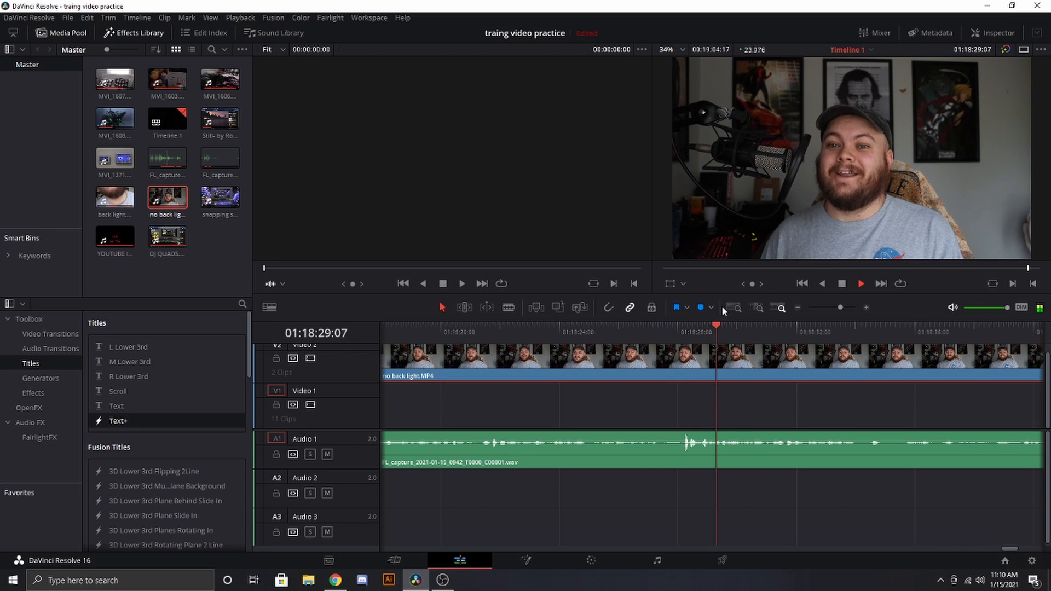
key(space)
Move the no back light clip down to Video 1 and play it against the FL_capture audio to check the sync
scroll(421, 431, down, 5)
scroll(544, 394, up, 4)
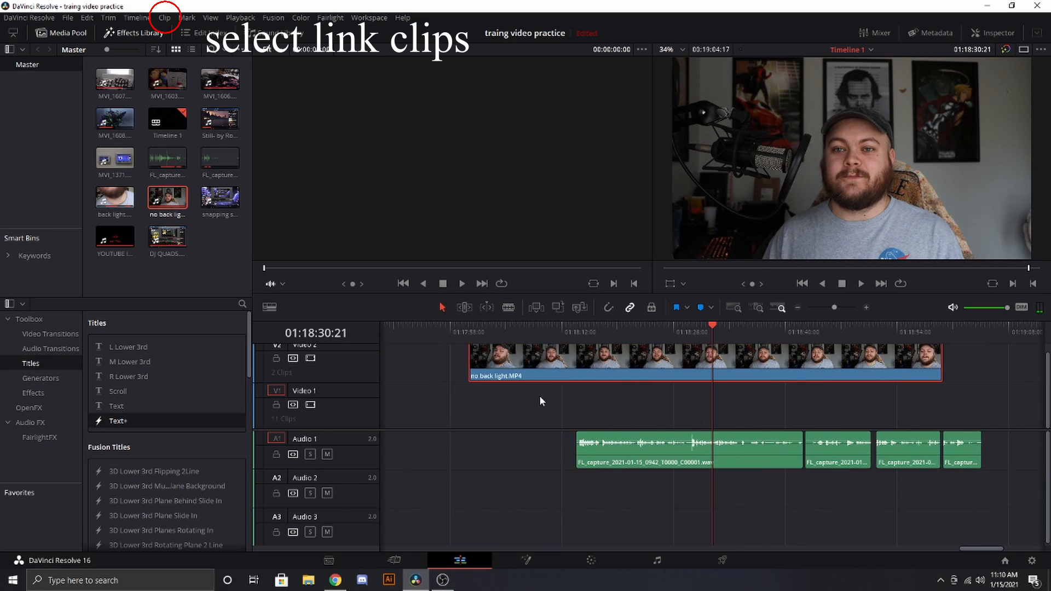
mouse_move(986, 548)
mouse_down()
mouse_move(978, 542)
mouse_move(996, 549)
mouse_move(988, 541)
mouse_up()
scroll(727, 516, up, 3)
drag(601, 376, 601, 388)
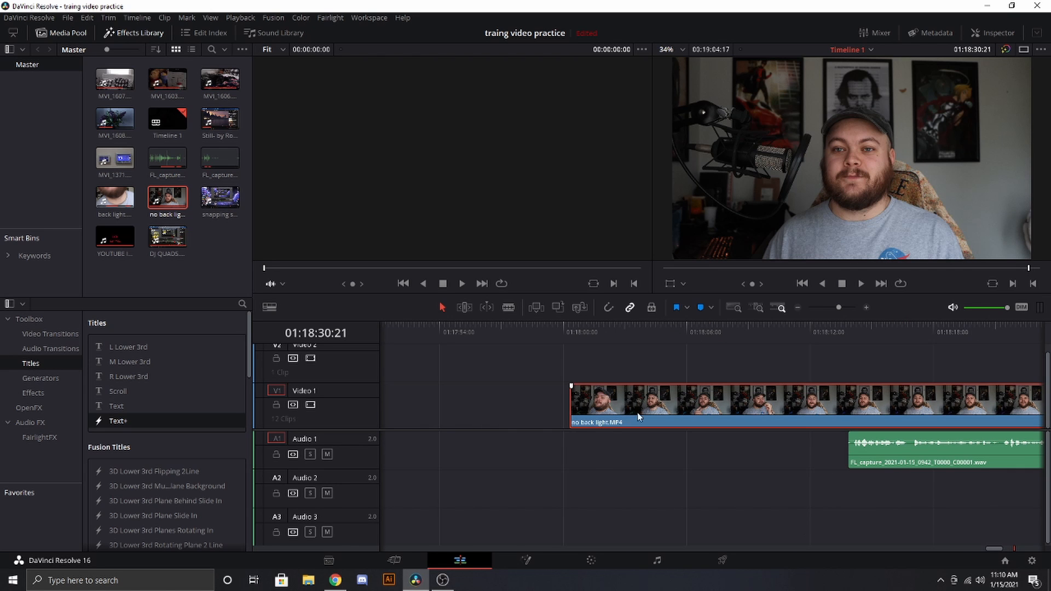
scroll(815, 517, down, 4)
scroll(724, 422, up, 2)
click(682, 329)
key(space)
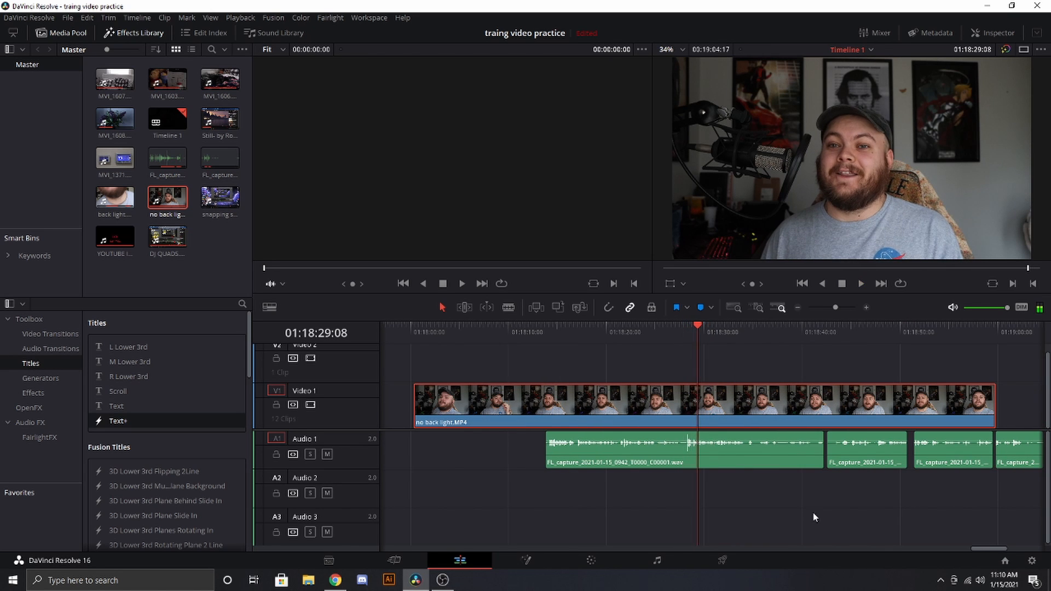
Trim the start of the no back light clip to match the start of the first audio clip, at about 01:18:13:23
scroll(694, 365, down, 2)
drag(571, 343, 610, 340)
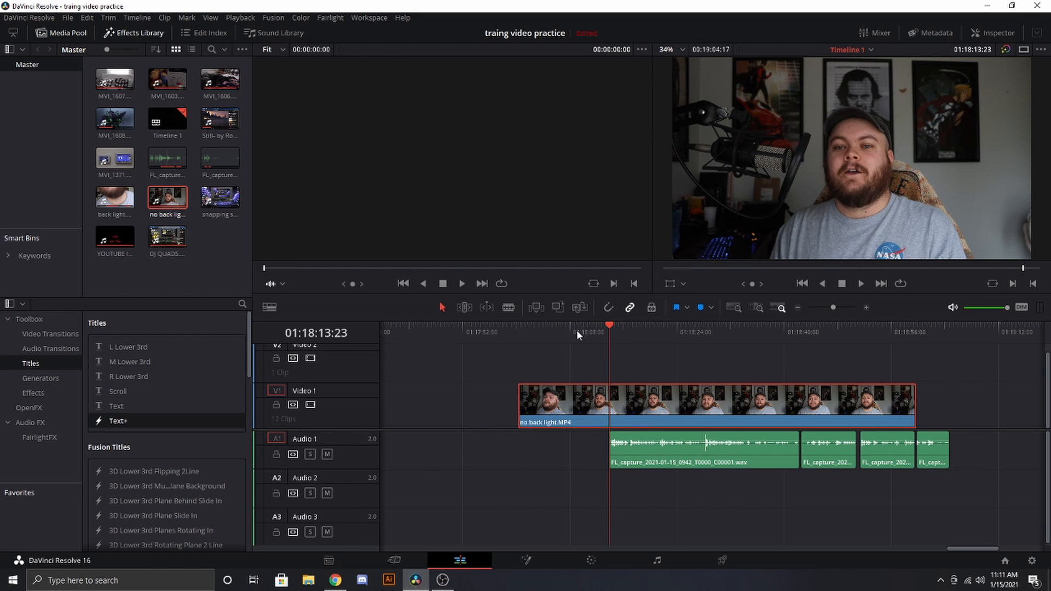
scroll(602, 402, up, 3)
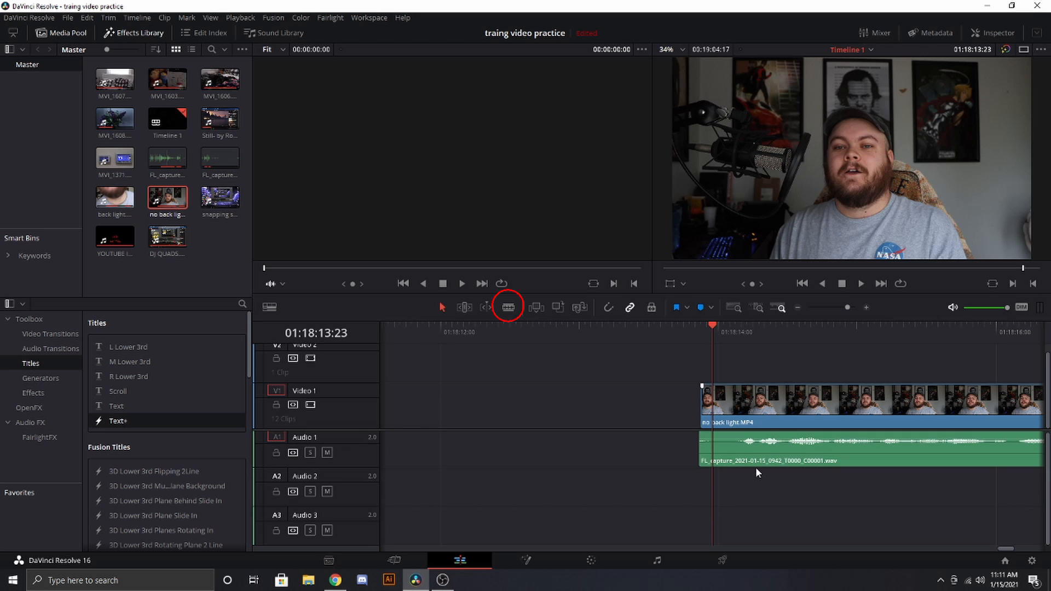
click(702, 411)
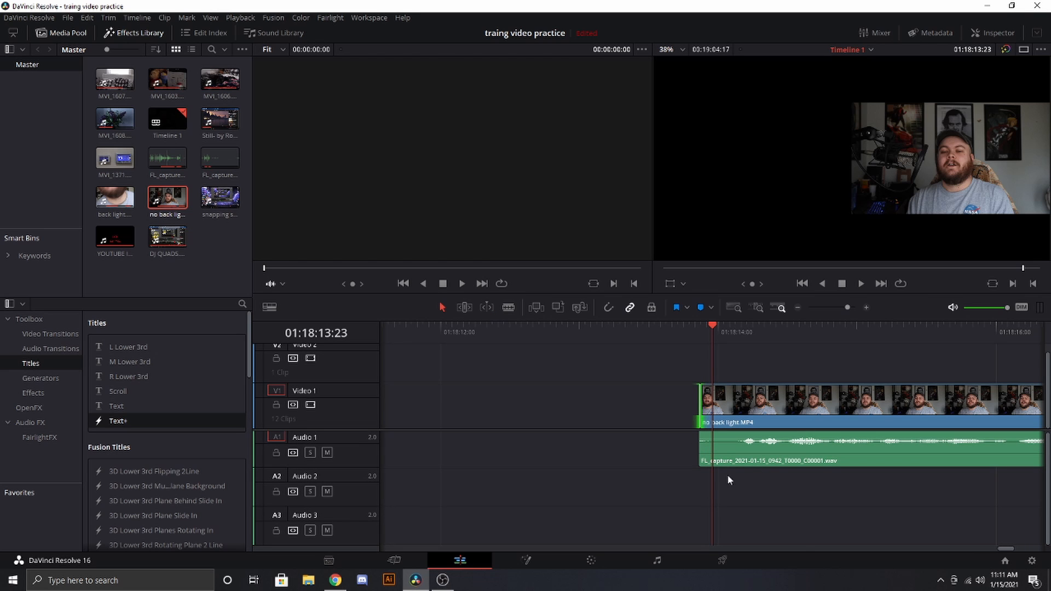
scroll(922, 500, down, 8)
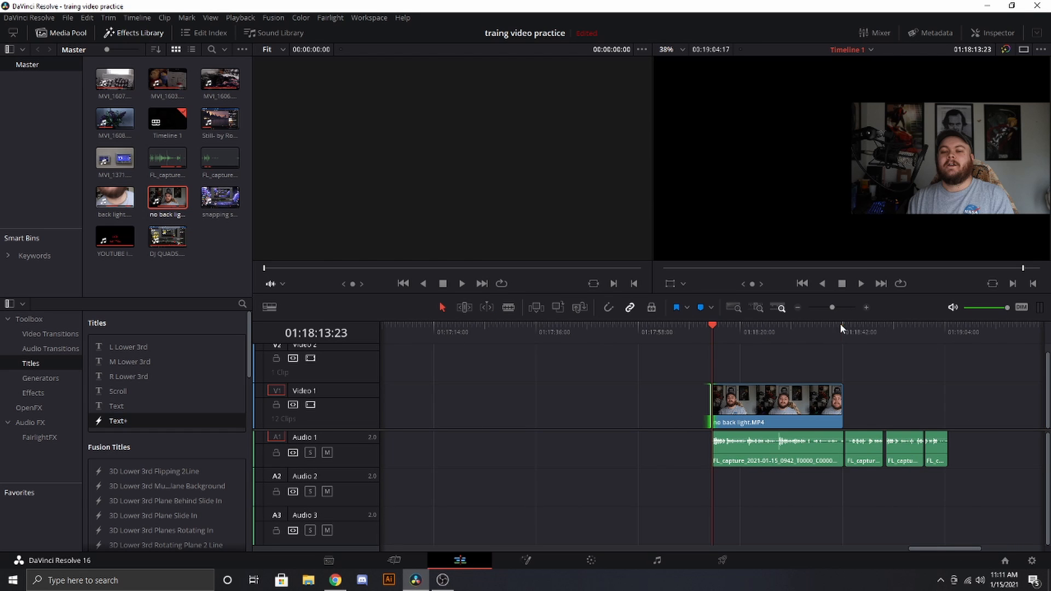
Trim the end of the no back light clip to match the end of the first audio clip, just past 01:18:42:02
click(842, 326)
scroll(757, 452, up, 2)
scroll(758, 454, up, 5)
click(740, 419)
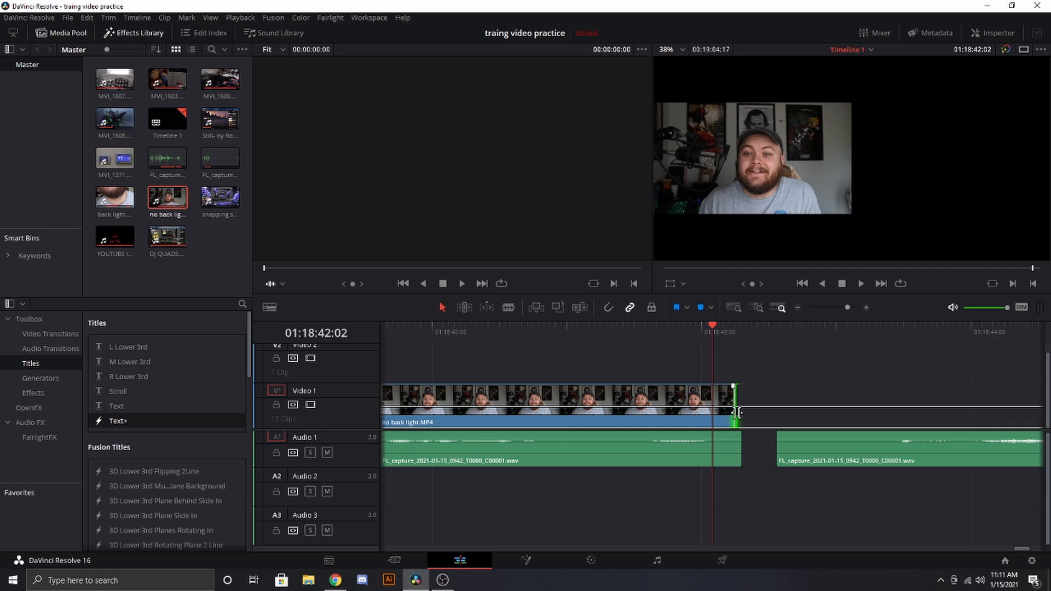
scroll(753, 480, down, 6)
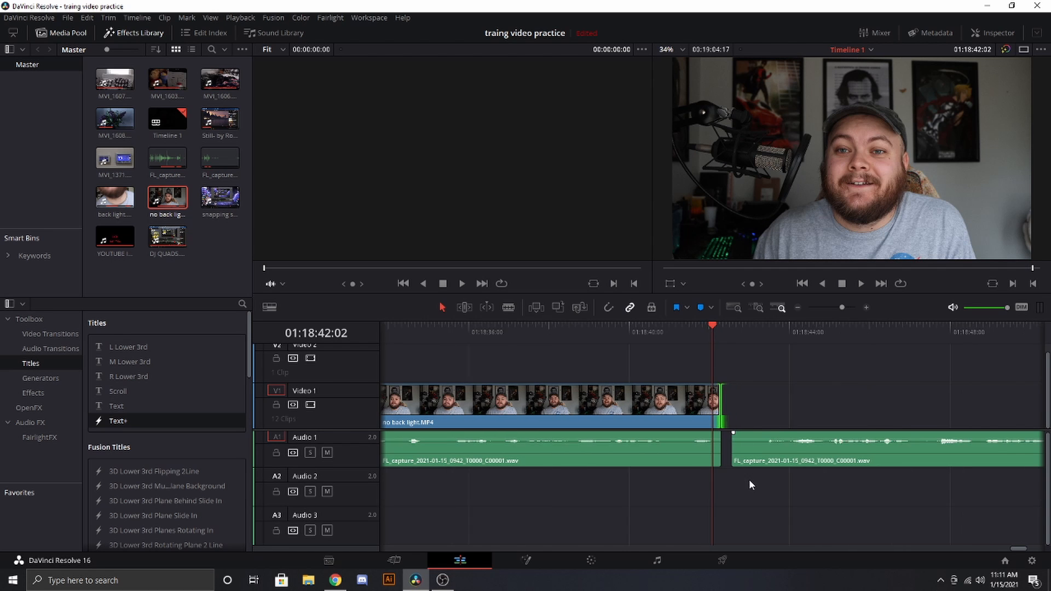
Add the back light.MP4 clip to the Video 2 track and slide it toward the end of the audio clips
drag(114, 197, 726, 376)
drag(728, 329, 829, 331)
drag(808, 370, 929, 371)
Play the second FL_capture audio clip to identify which footage belongs with it
click(749, 444)
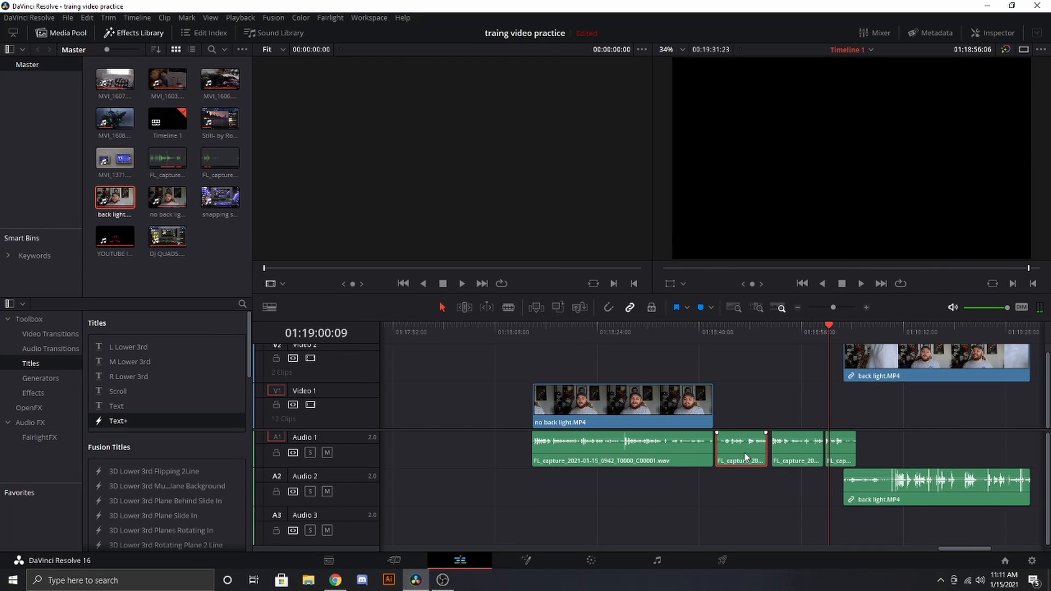
drag(803, 331, 724, 332)
key(space)
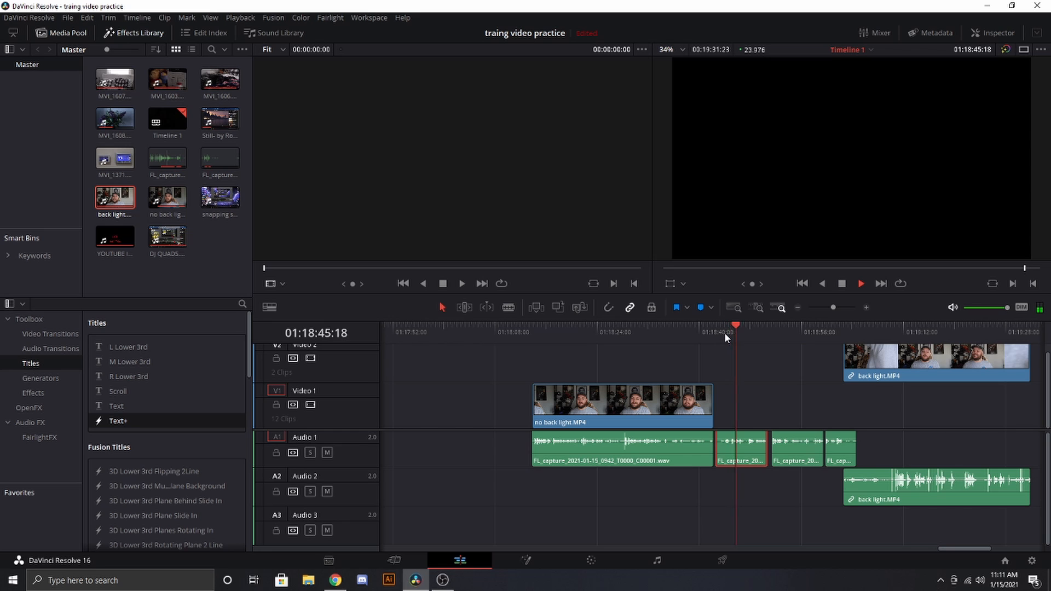
key(space)
Extend the end of the no back light clip over the following audio clips and play it from about 01:18:47 to find the next take
click(570, 403)
scroll(570, 403, up, 3)
key(ctrl+z)
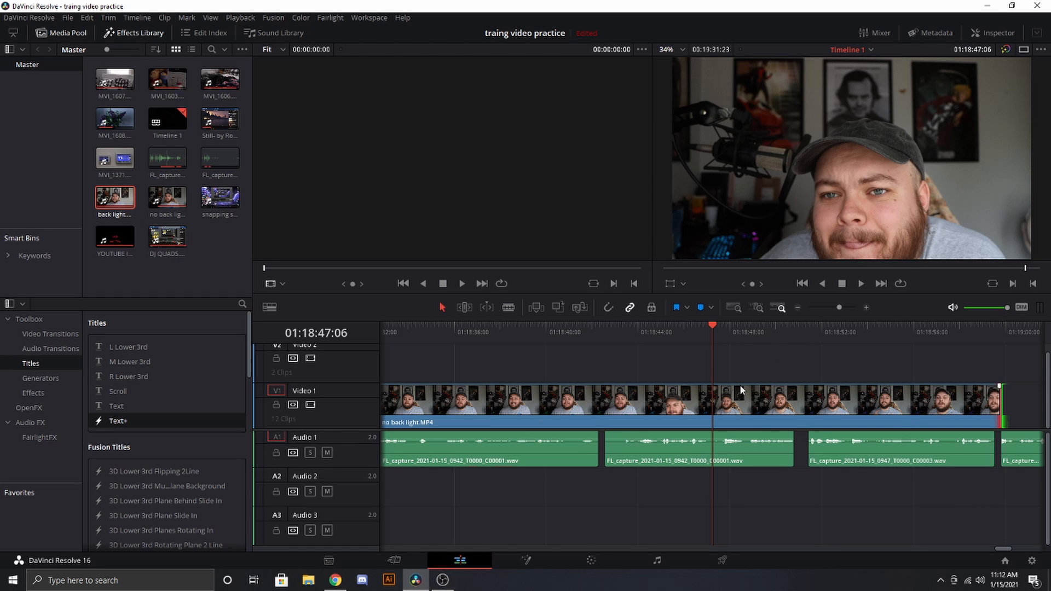
key(space)
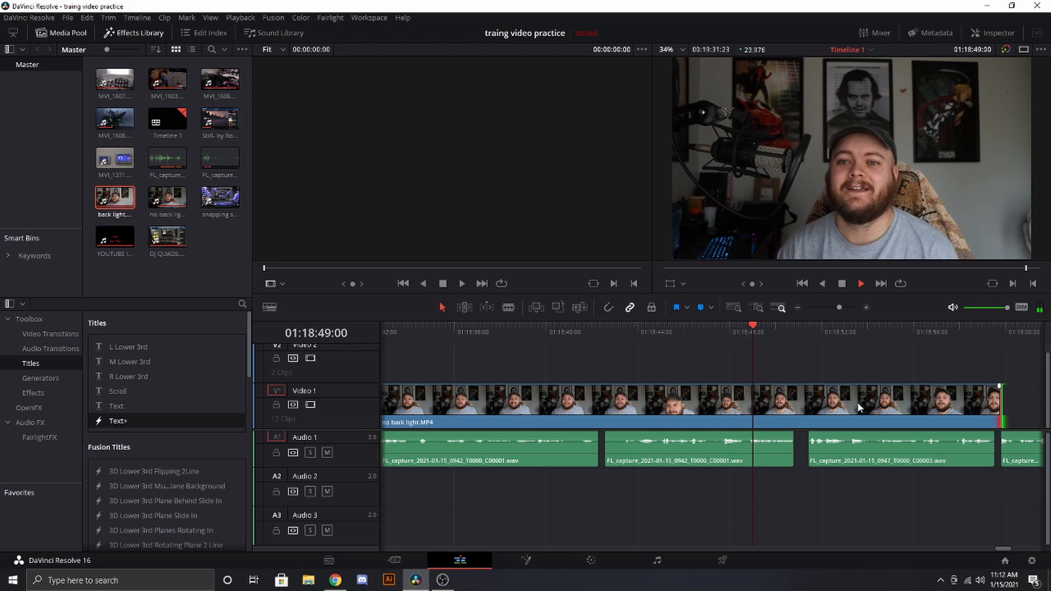
key(space)
key(ctrl+shift+z)
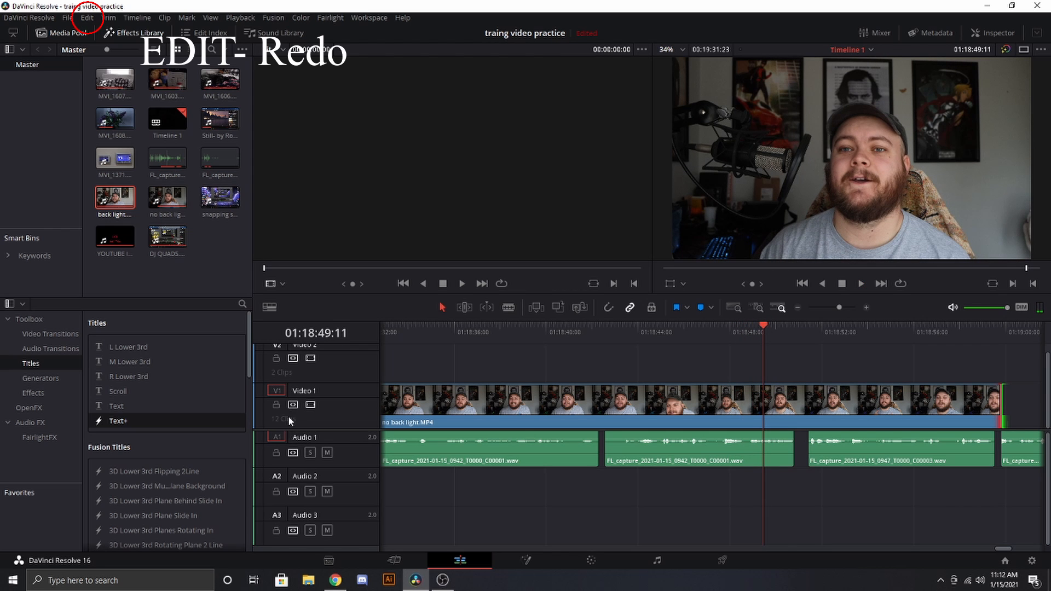
Split the no back light clip at 01:18:49:11 and 01:18:42:02 and delete the section between the cuts
click(509, 307)
click(764, 402)
click(596, 402)
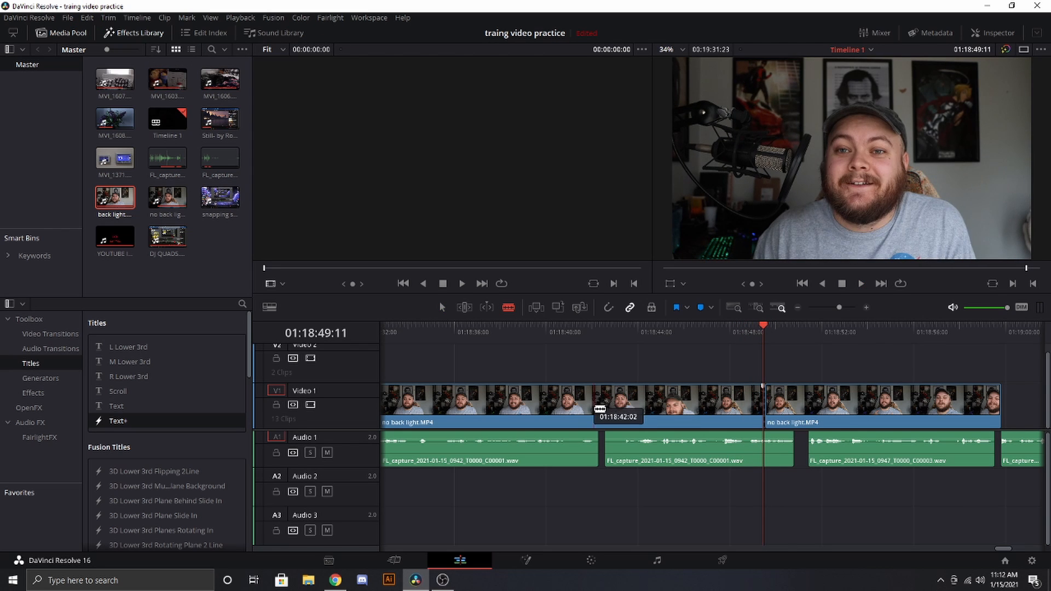
key(a)
click(657, 407)
key(Delete)
Slide the remaining no back light section over the second audio clip, play it, and adjust its position to match the speech
drag(818, 419, 654, 407)
scroll(921, 405, up, 2)
click(511, 331)
key(space)
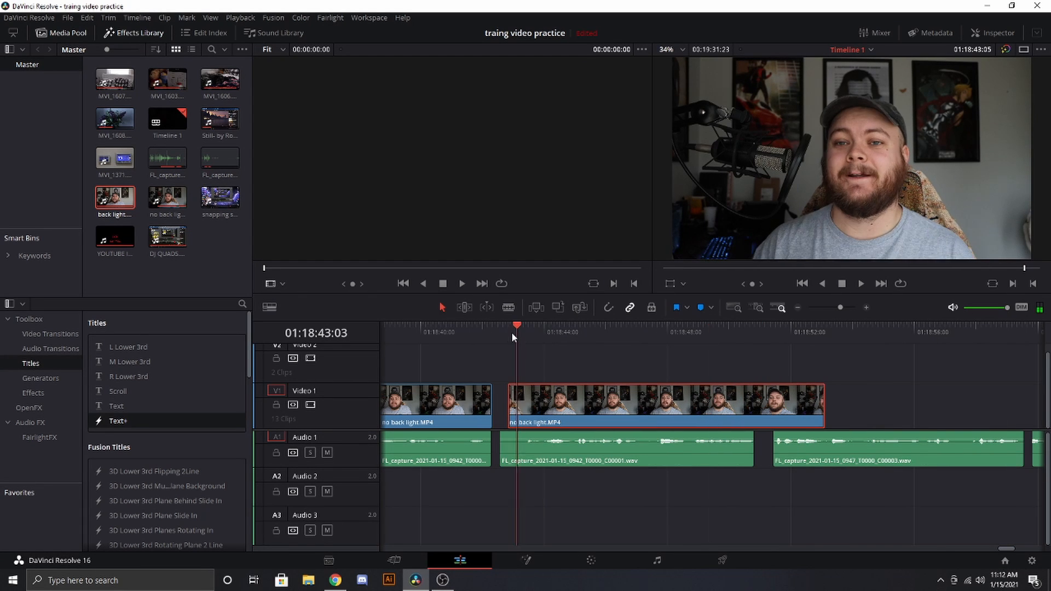
mouse_move(549, 409)
mouse_down()
mouse_move(588, 409)
mouse_move(569, 412)
mouse_up()
click(514, 330)
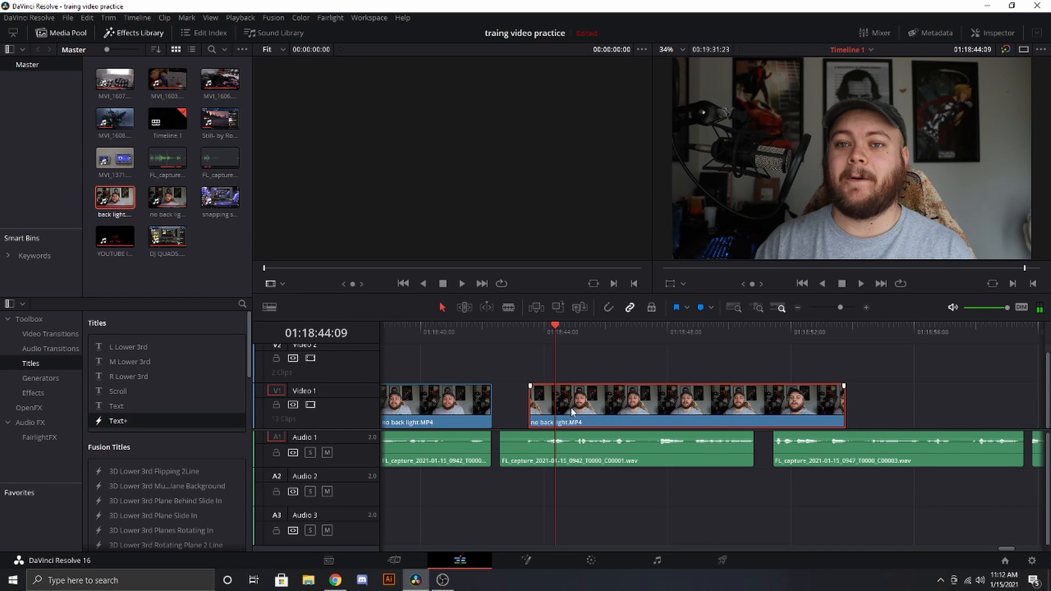
scroll(590, 438, up, 2)
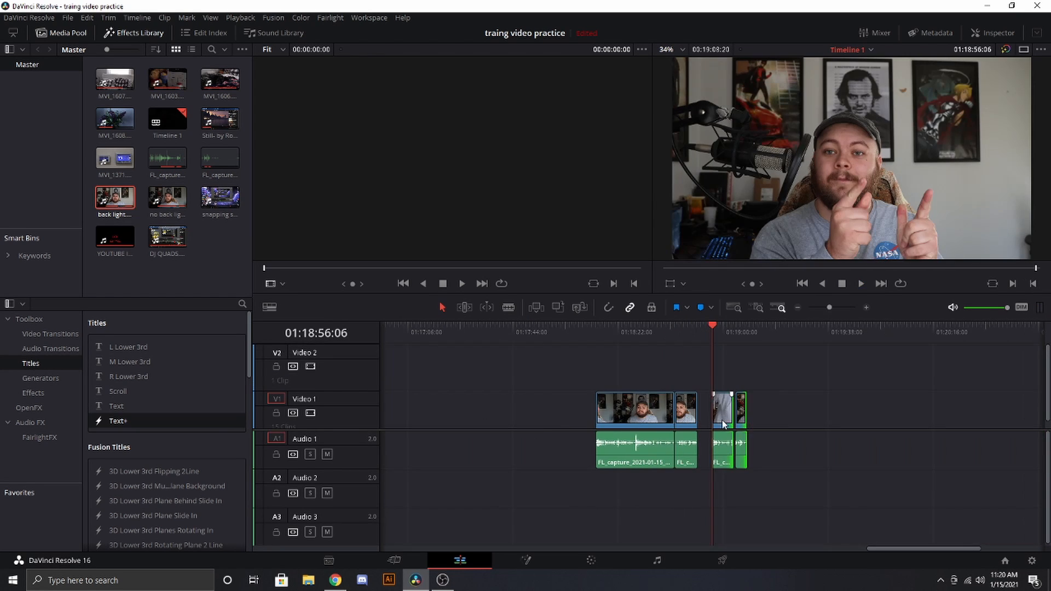
Move both back light clips and their audio together against the end of the no back light footage and play across the join
scroll(722, 424, up, 2)
drag(799, 501, 708, 376)
drag(731, 414, 707, 412)
scroll(708, 411, up, 5)
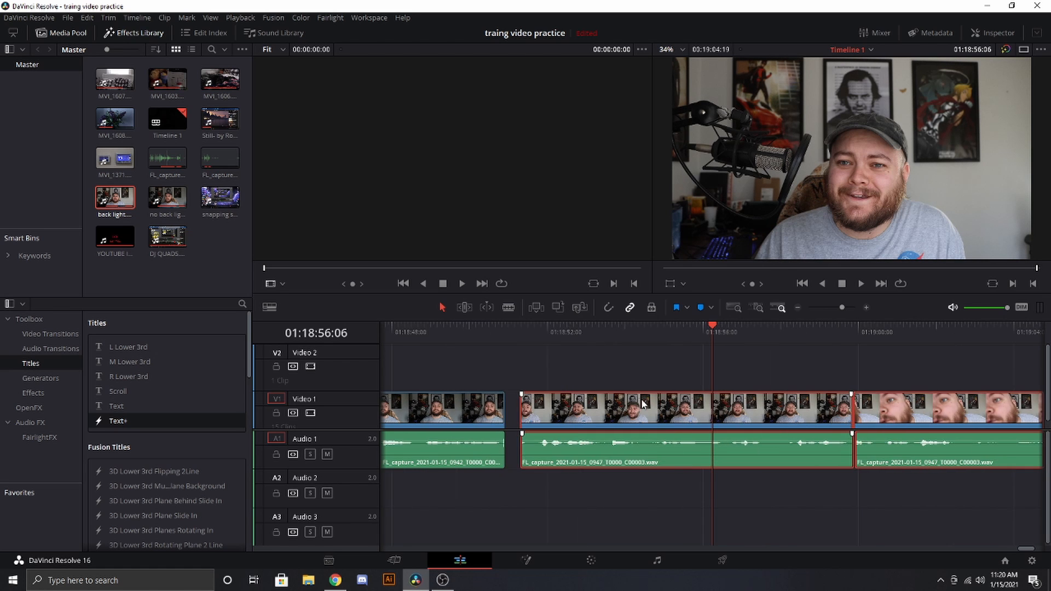
drag(631, 414, 606, 410)
click(478, 366)
click(445, 330)
click(435, 330)
key(space)
key(space)
scroll(706, 451, up, 3)
scroll(660, 442, up, 2)
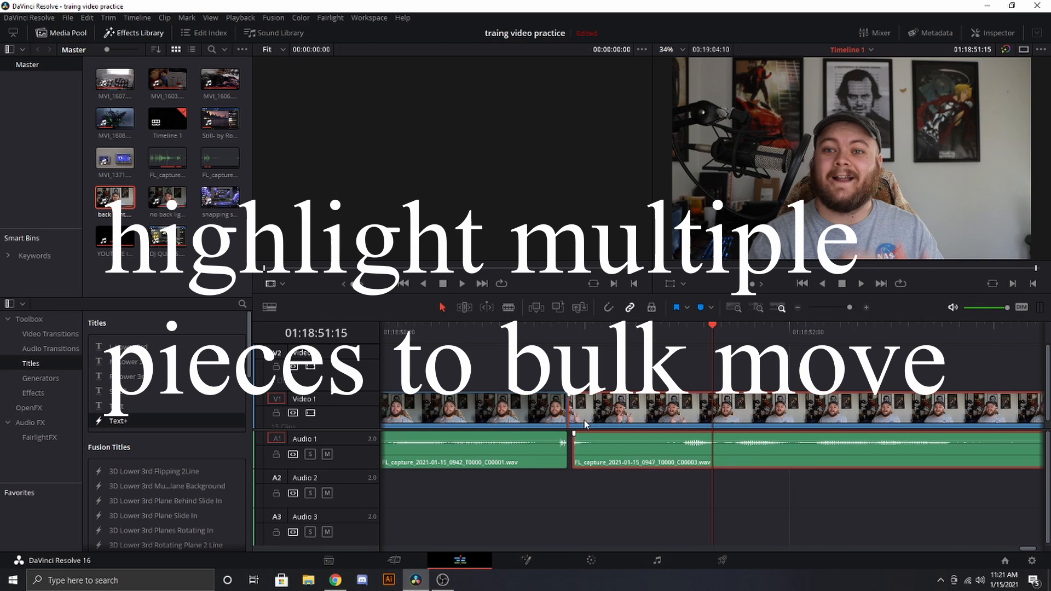
Replay the transition near 01:18:51 and trim the FL_capture audio on both sides of the cut to leave a short gap
scroll(602, 499, down, 5)
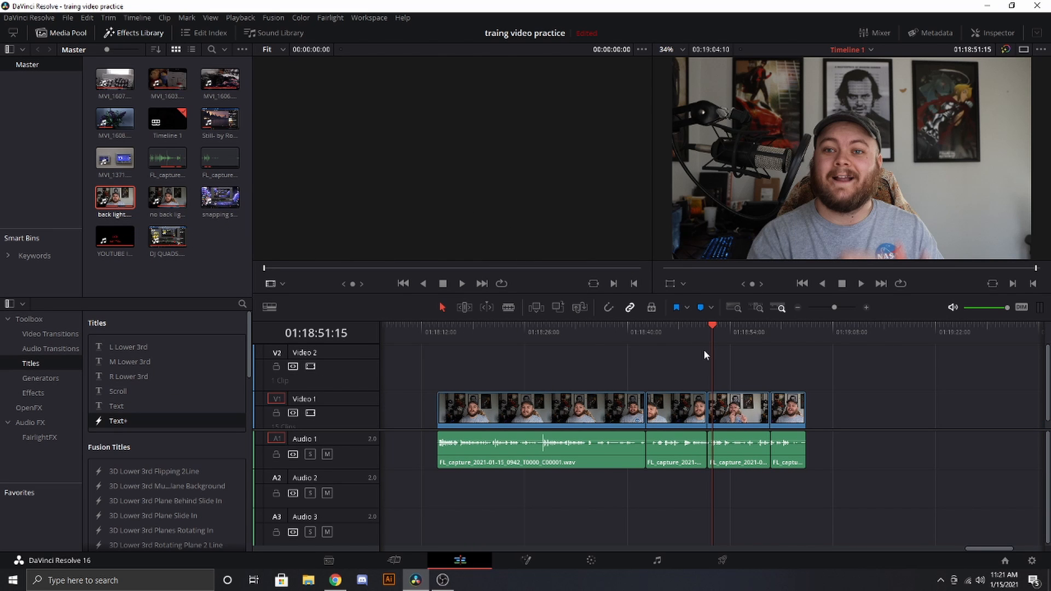
click(695, 324)
key(space)
key(space)
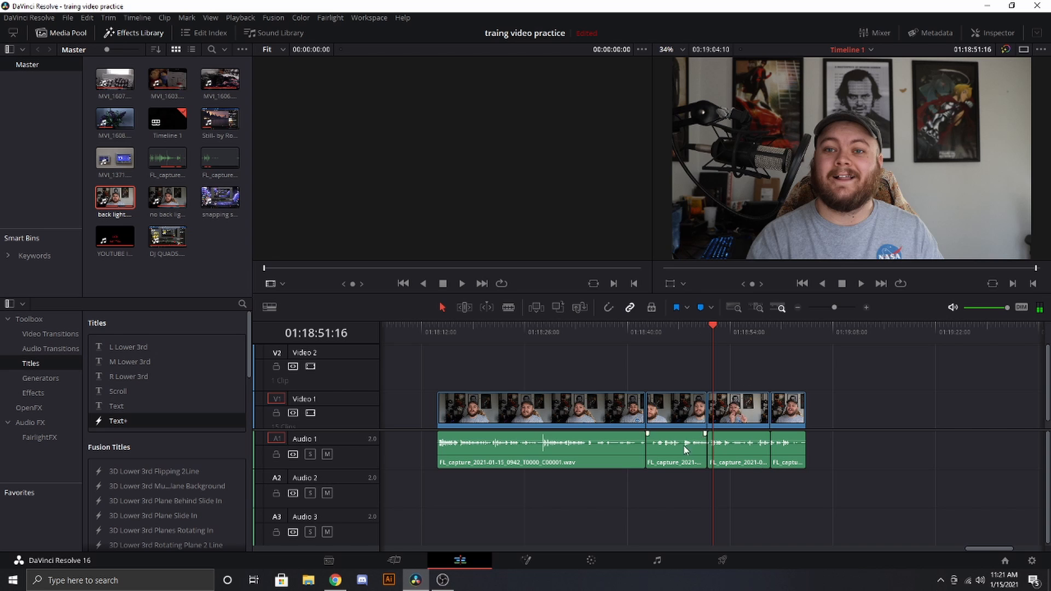
scroll(772, 483, up, 5)
mouse_move(667, 445)
mouse_down()
mouse_move(682, 445)
mouse_move(652, 445)
mouse_up()
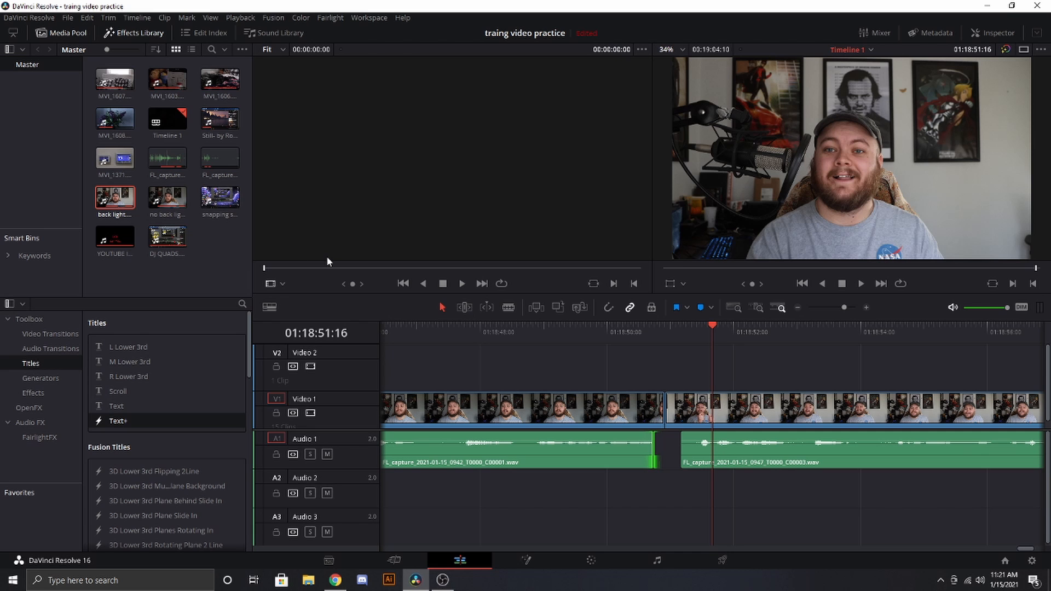
Place the snapping sound clip on the timeline a little beyond the last back light clip
drag(216, 204, 826, 413)
key(ctrl+z)
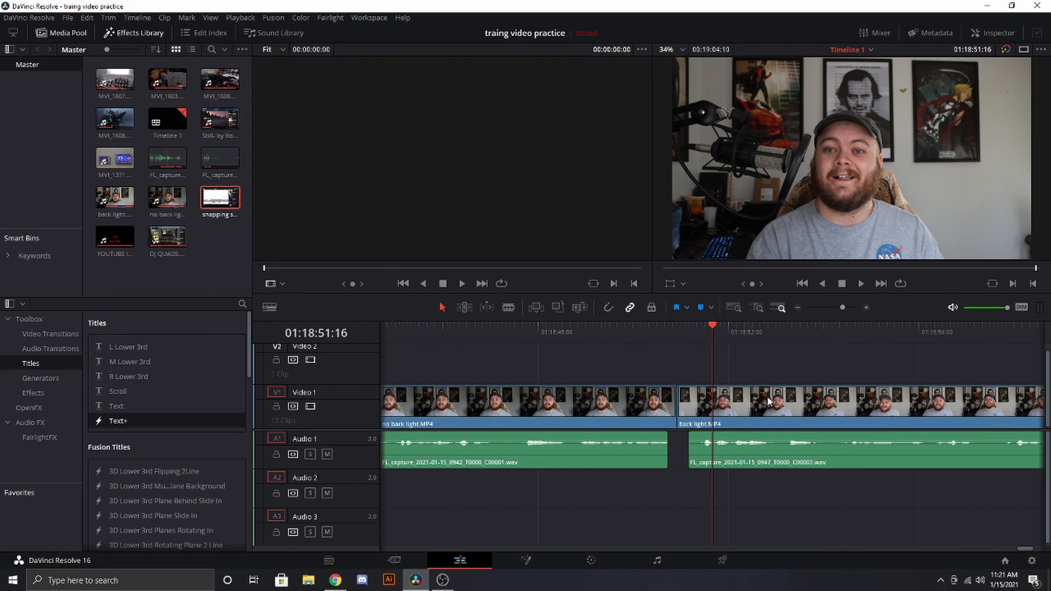
key(ctrl+minus)
key(ctrl+minus)
drag(214, 205, 865, 408)
scroll(534, 348, right, 5)
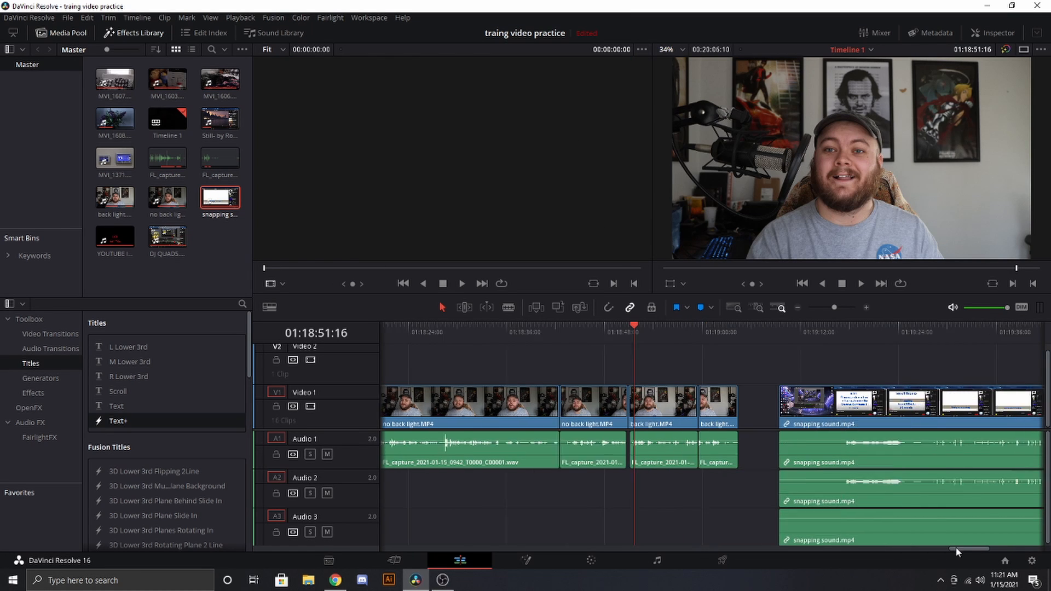
Lock Audio 1, delete the snapping sound clip's video and its Audio 2 and Audio 3 parts, and unlock the track
click(607, 419)
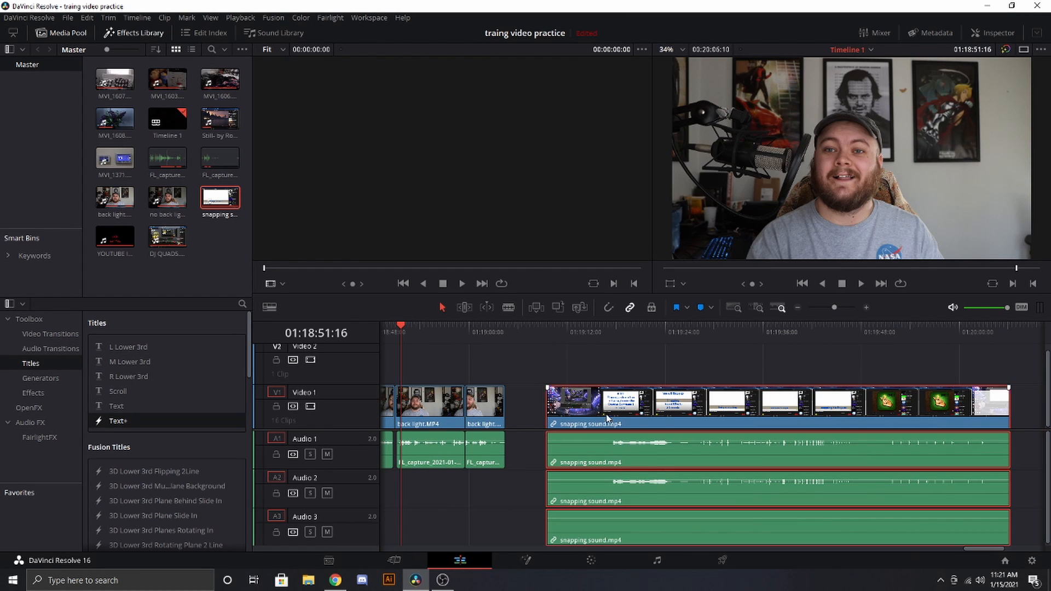
click(277, 454)
key(Delete)
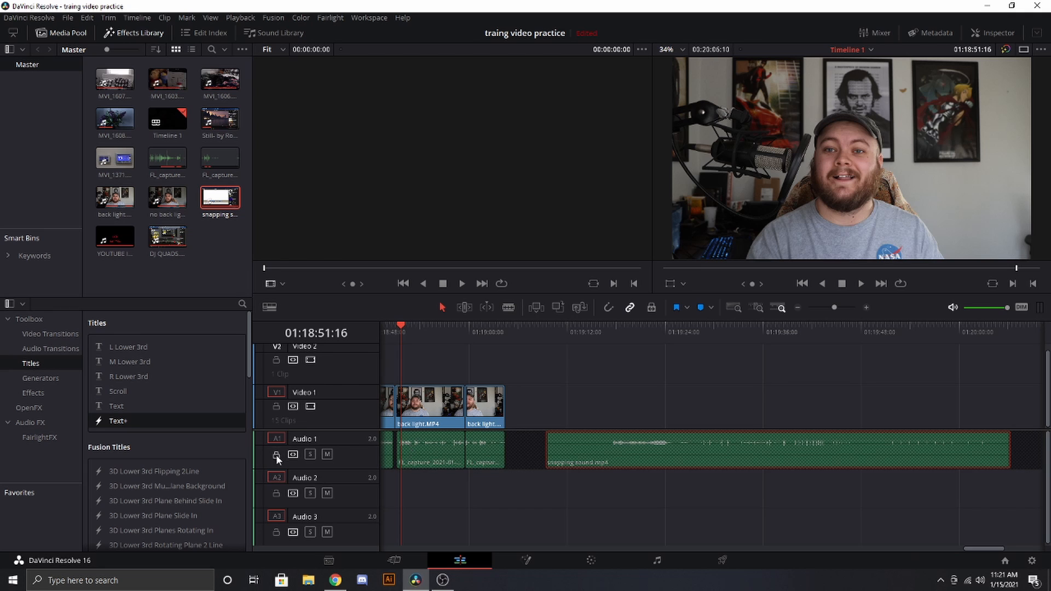
click(276, 455)
Play the snapping sound audio from 01:19:51 and trim both ends down to a single snap near 01:19:52
click(888, 333)
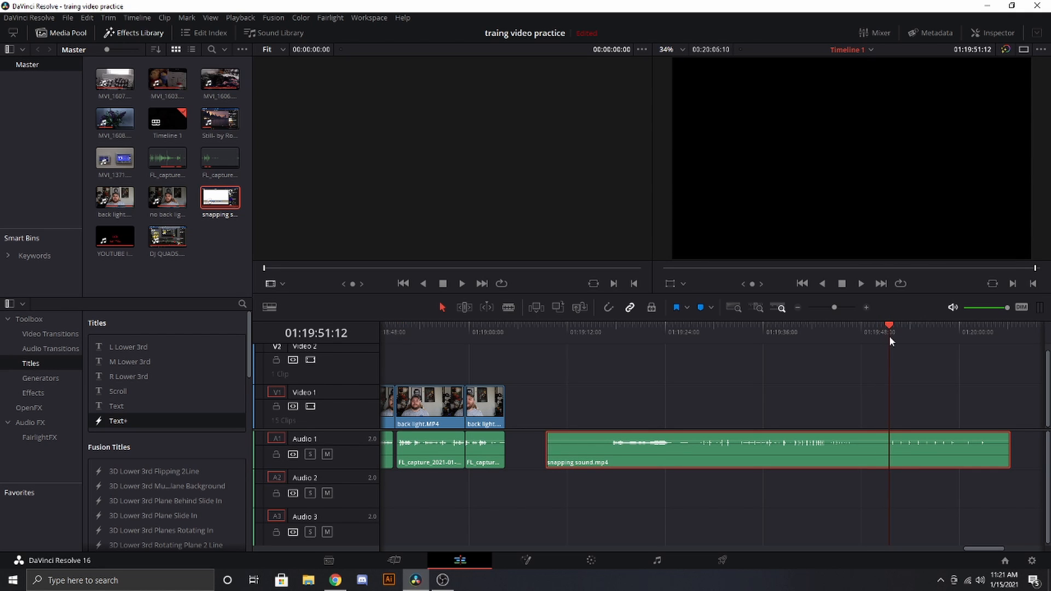
key(space)
key(space)
drag(1009, 457, 896, 463)
drag(547, 447, 888, 495)
Move the snap fragment back to about 01:19:19, play it, and trim its edges closely around the snap waveform
drag(892, 448, 612, 441)
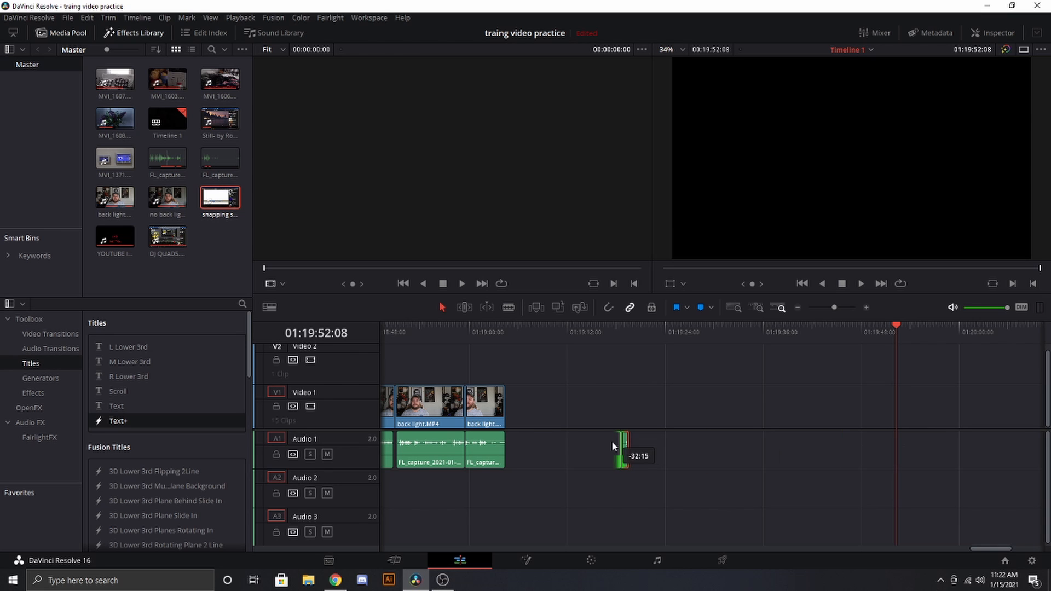
click(606, 328)
key(space)
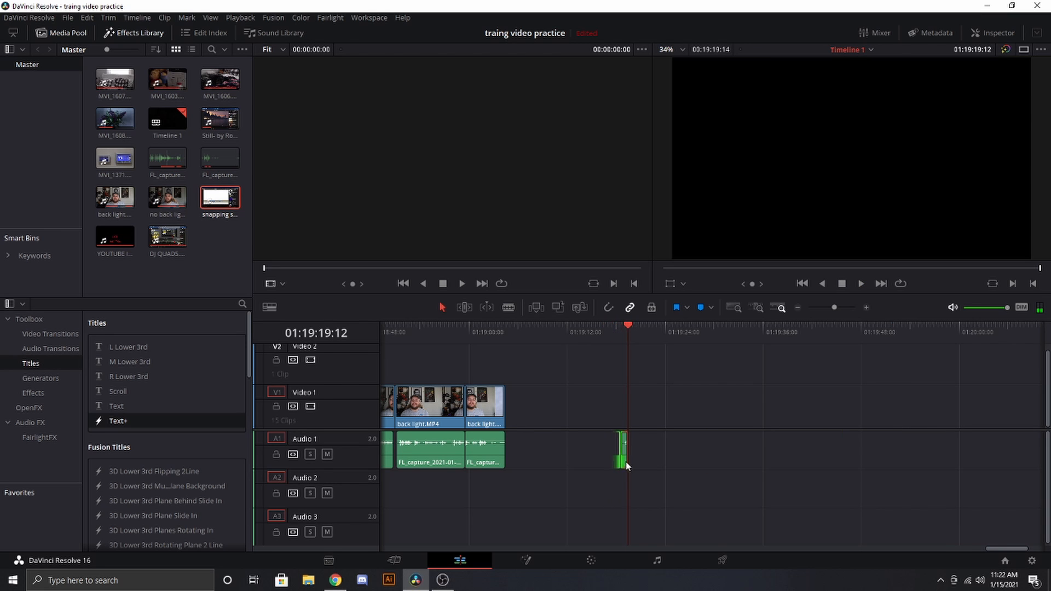
scroll(627, 464, up, 6)
drag(647, 454, 711, 447)
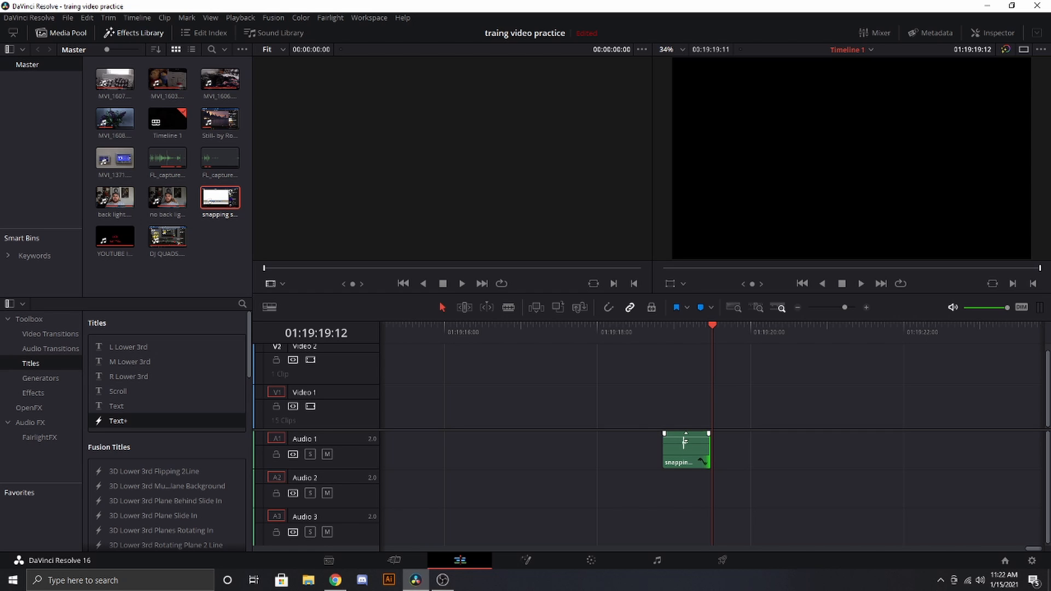
Move the snap onto Audio 2 beneath the audio gap between the no back light and back light clips, and play the transition
scroll(666, 448, down, 5)
drag(702, 455, 455, 457)
scroll(711, 493, left, 8)
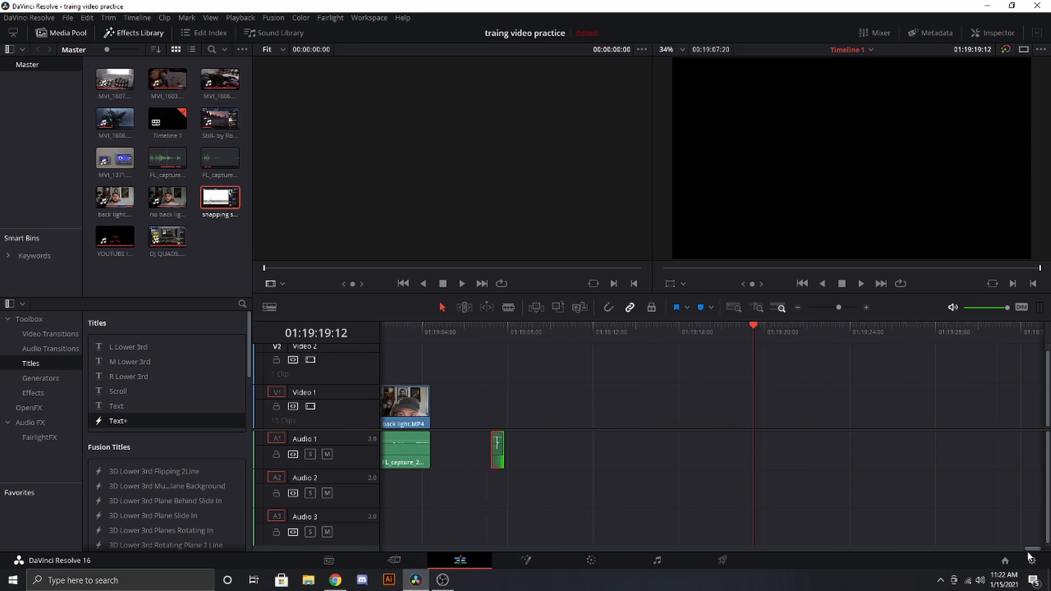
scroll(657, 481, left, 5)
drag(744, 468, 623, 502)
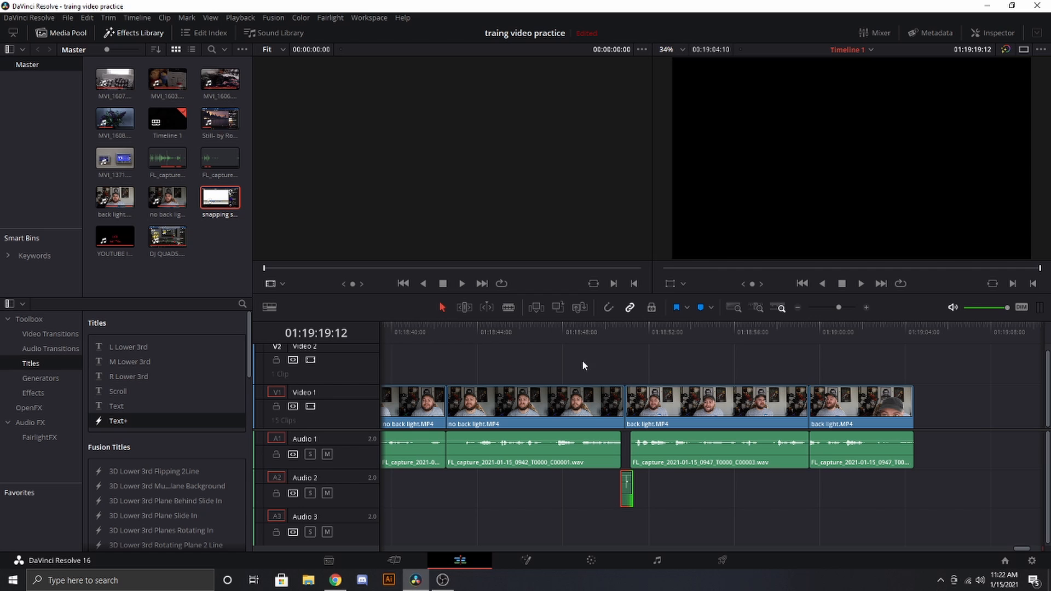
click(598, 332)
key(space)
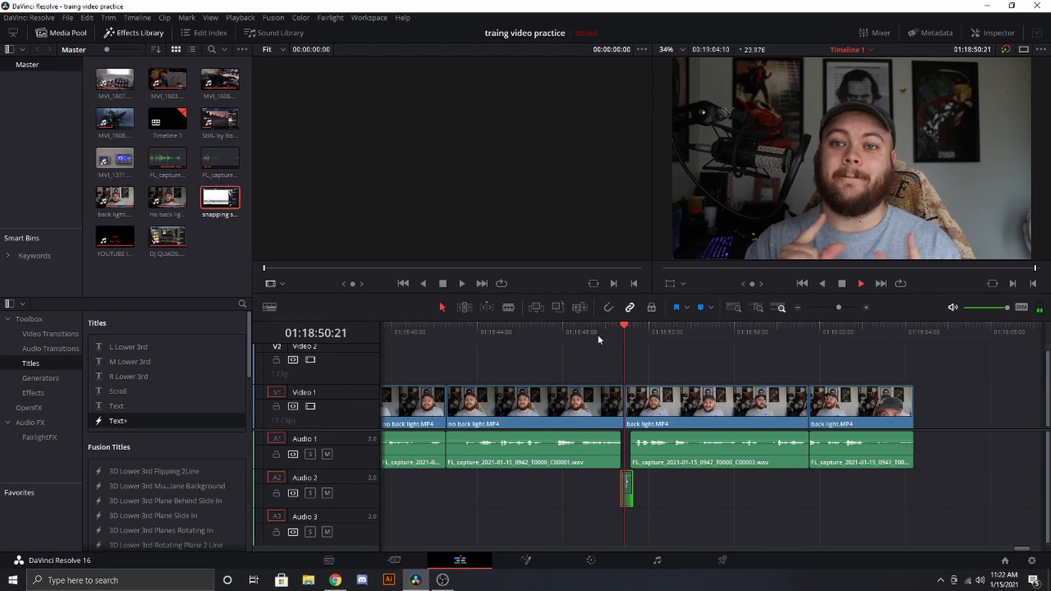
key(space)
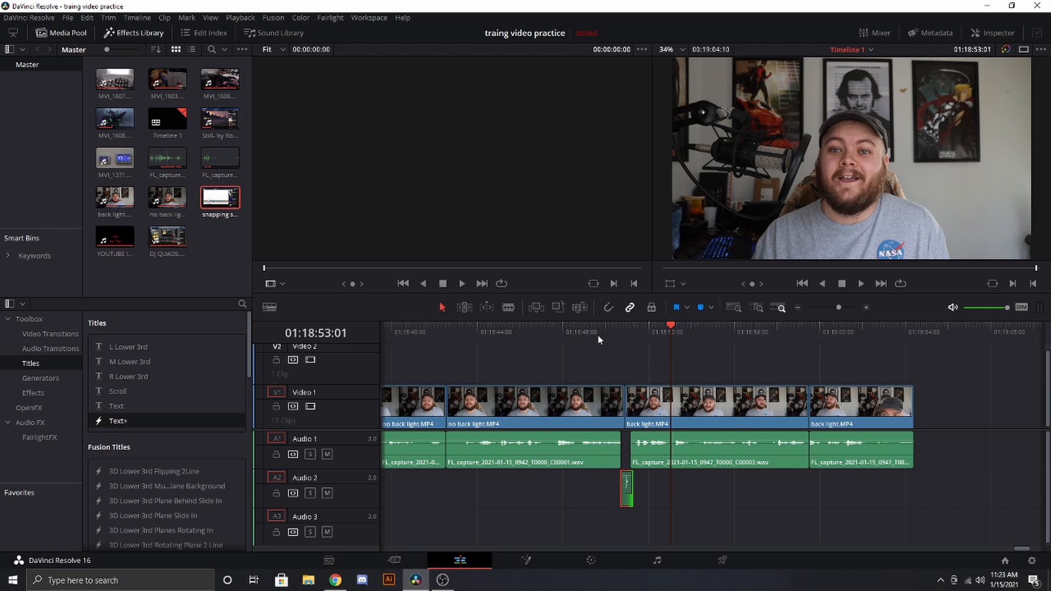
drag(623, 331, 593, 326)
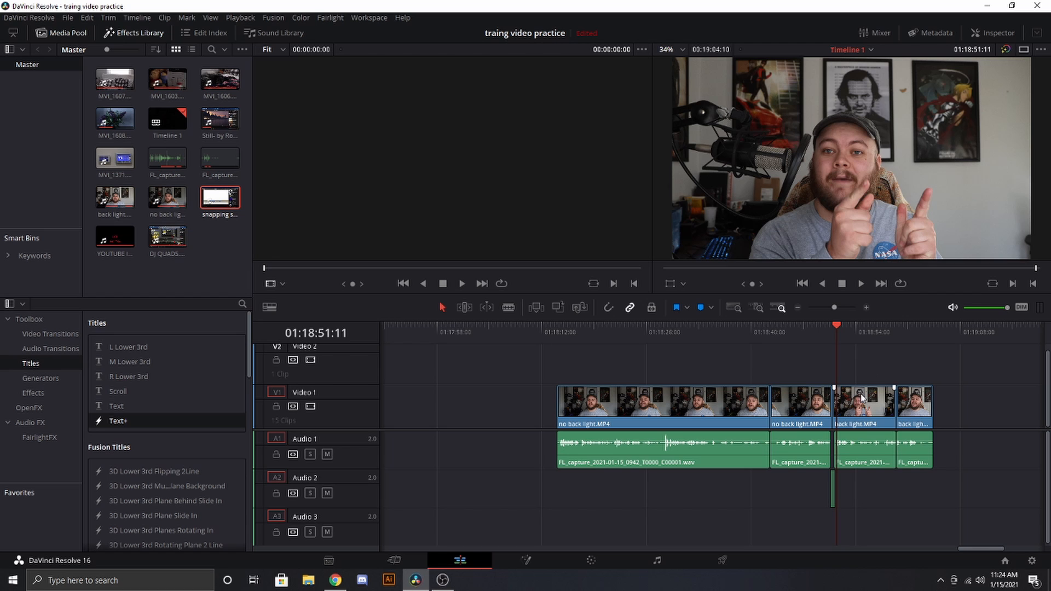
Show the first back light clip's transform settings, set its zoom to 1.350, and play across the cut
click(835, 329)
click(858, 413)
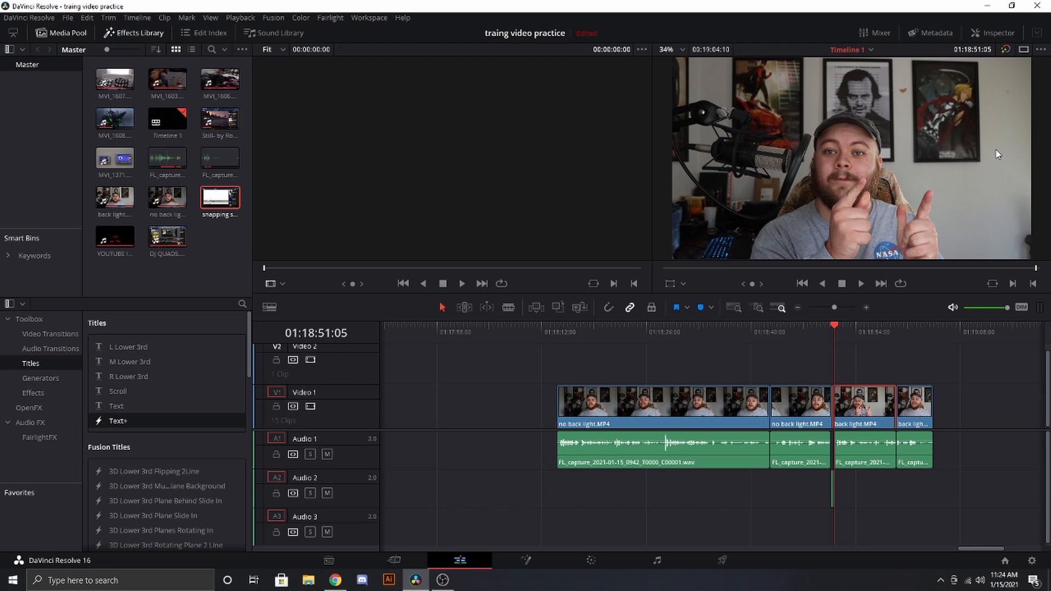
click(986, 34)
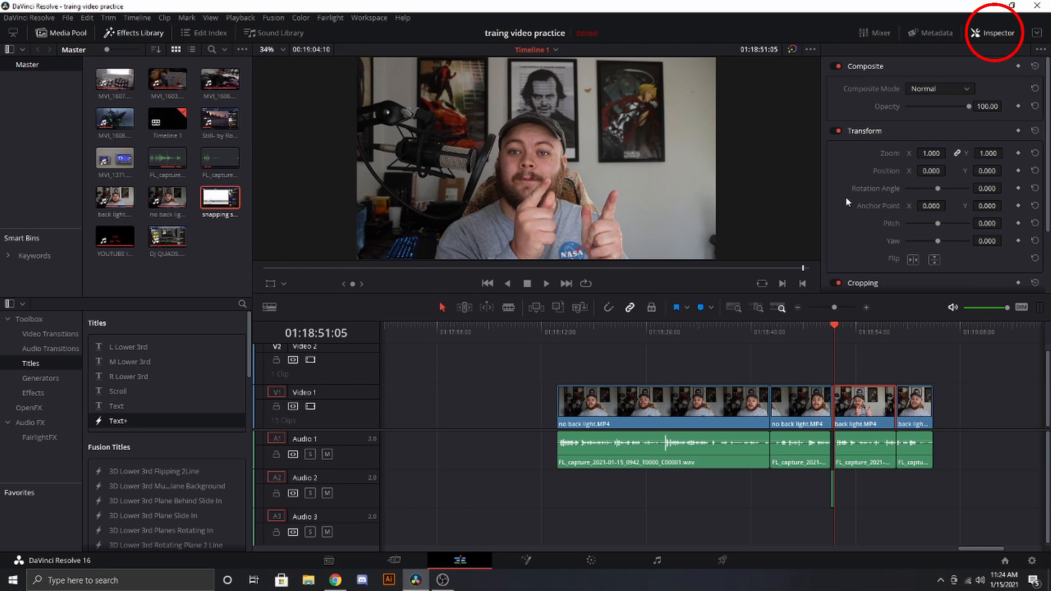
click(832, 325)
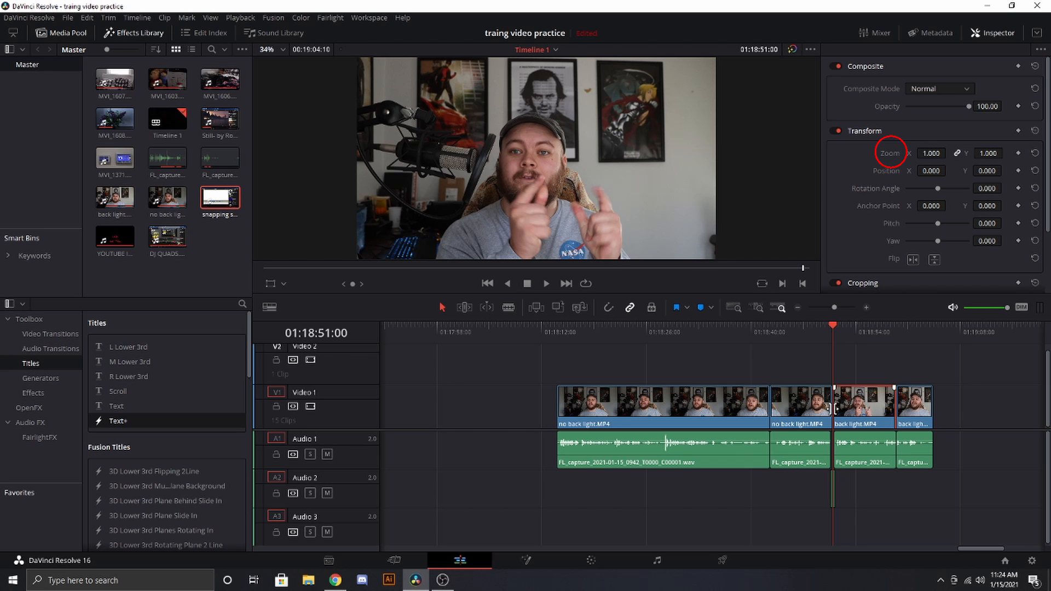
drag(937, 156, 952, 154)
click(825, 332)
key(space)
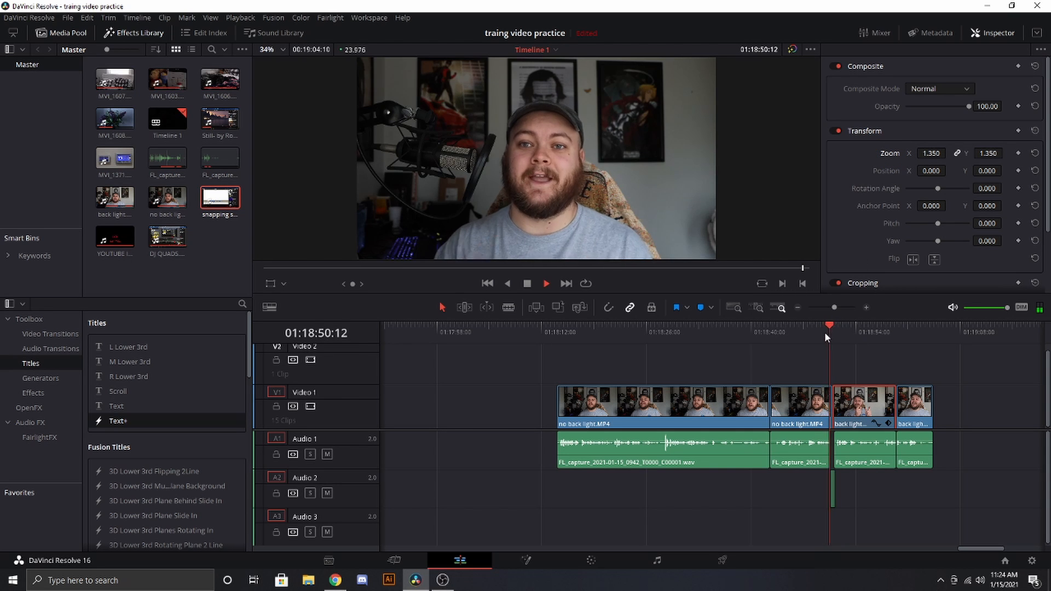
Keyframe the back light clip's zoom at 1.350 at 01:18:51:00 and set it to 1.000 at 01:18:59:08
click(833, 324)
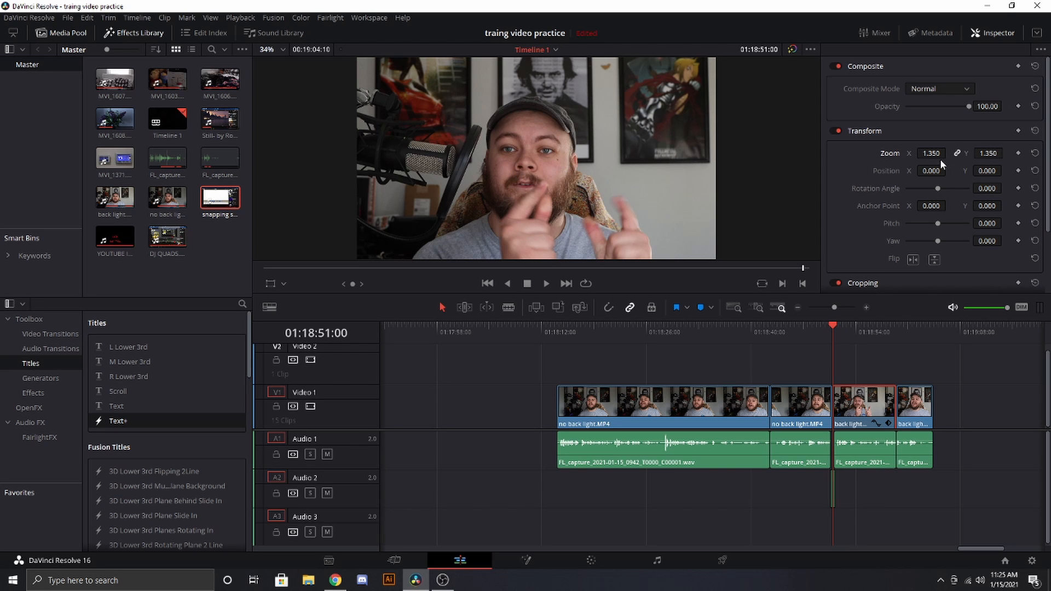
click(1017, 153)
click(1018, 153)
drag(835, 327, 895, 333)
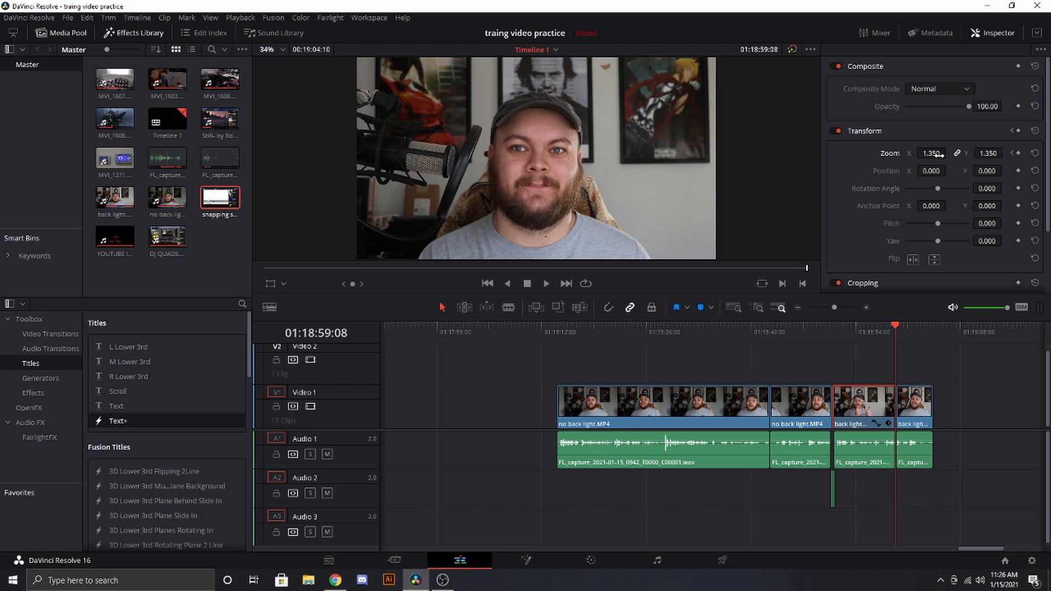
drag(937, 155, 937, 154)
click(937, 154)
text(1)
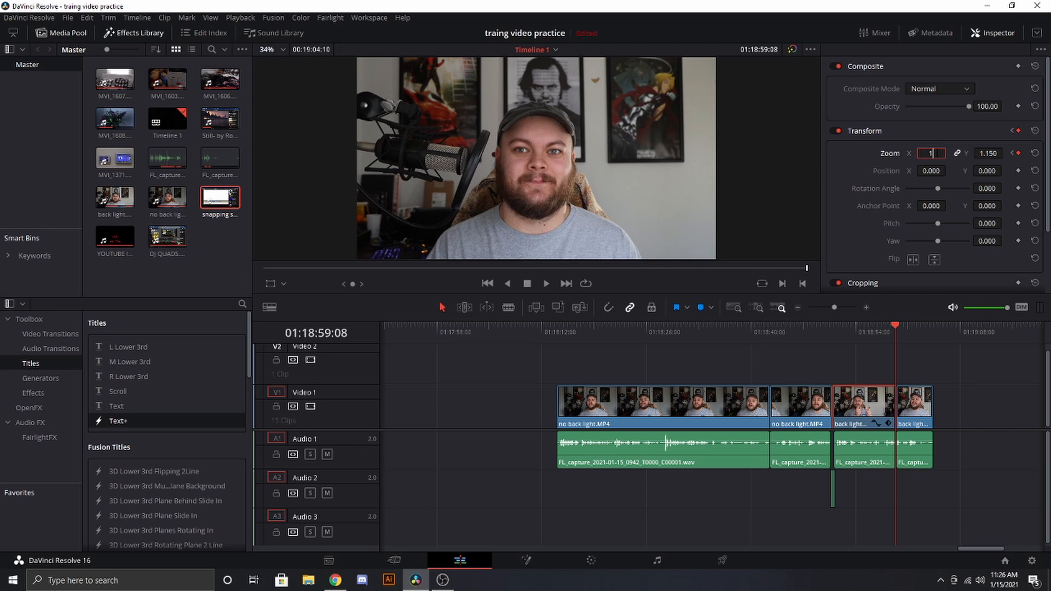
key(Return)
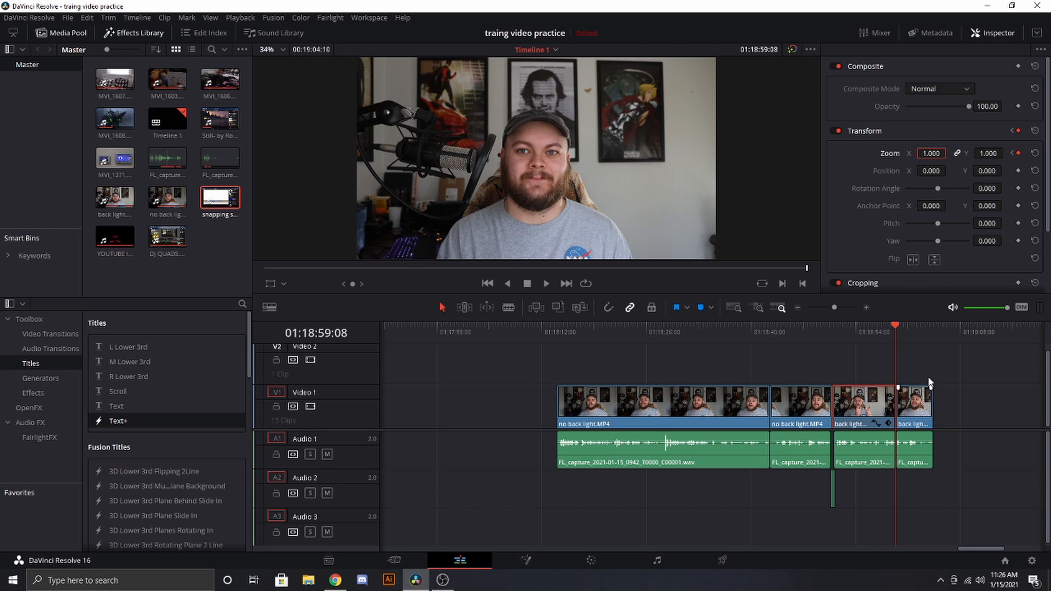
Play the first back light clip from the cut and near its end to review the animated zoom-out
drag(846, 333, 817, 344)
key(space)
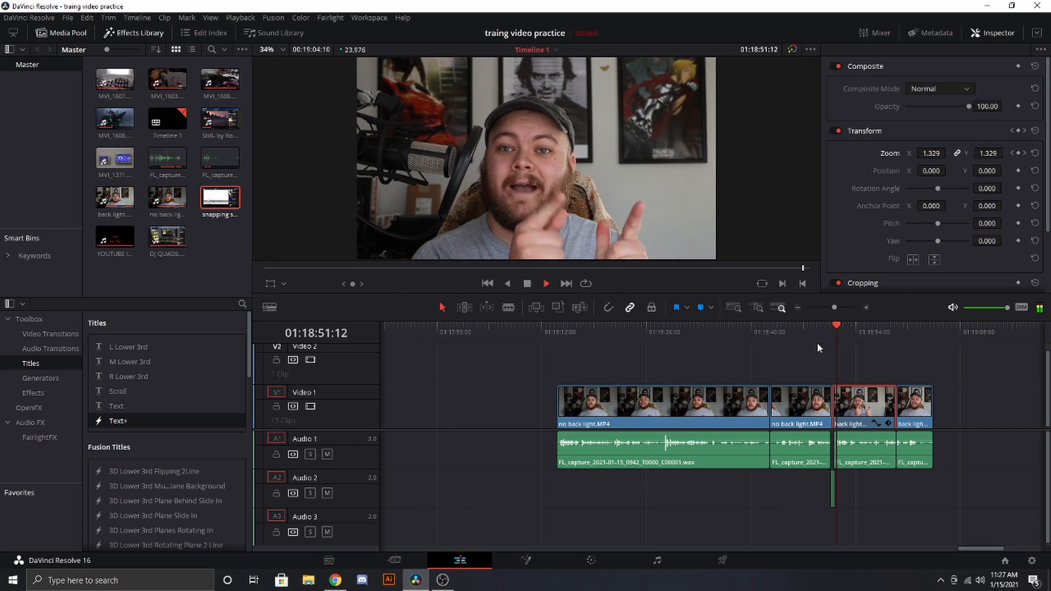
key(space)
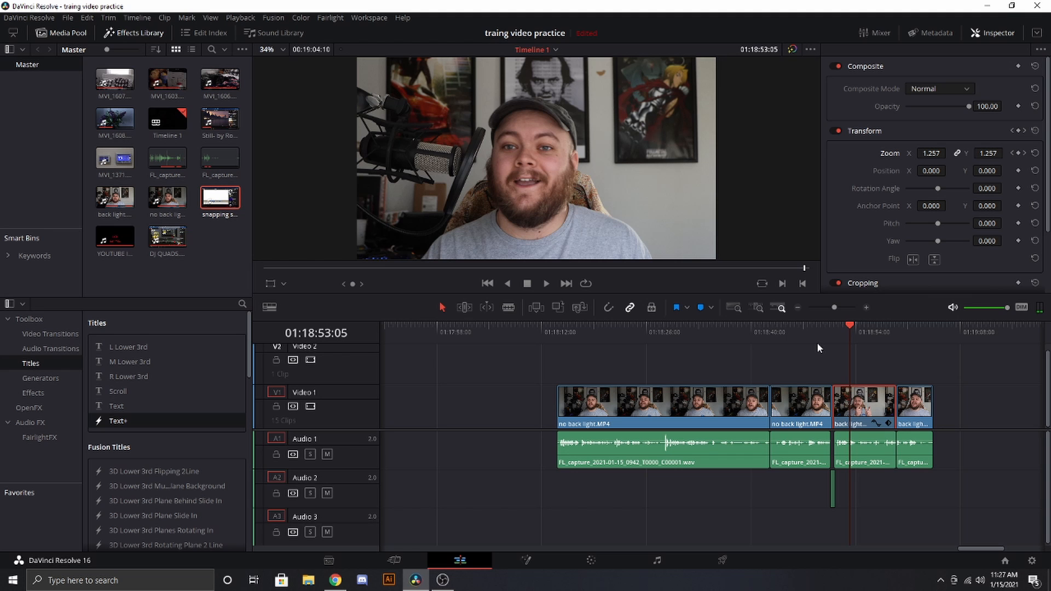
click(888, 335)
key(space)
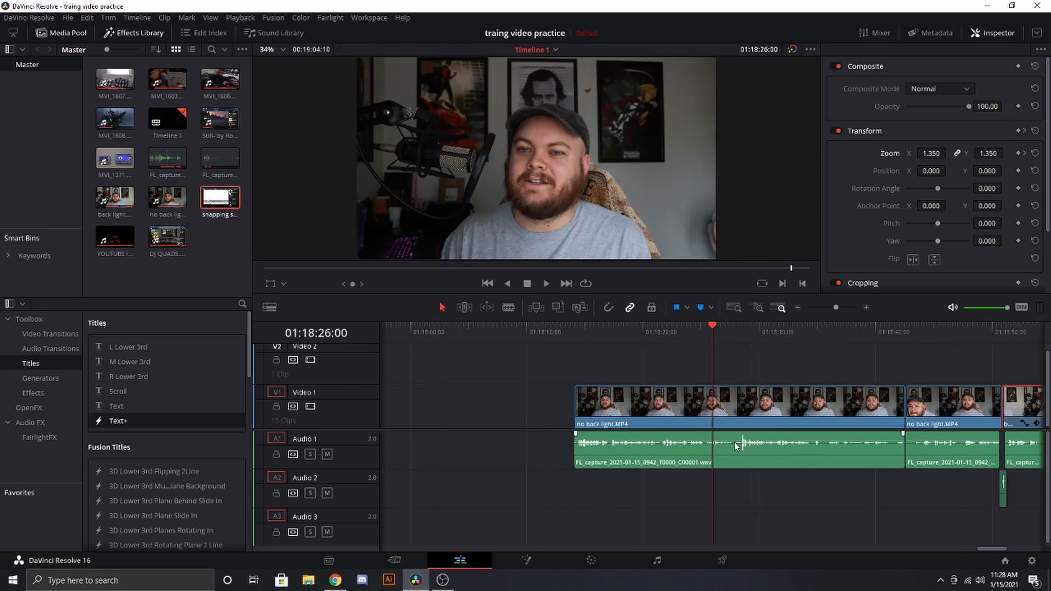
Play the long no back light clip around 01:18:26, split its video and audio at 01:18:26:00, and undo the audio split
scroll(731, 445, up, 4)
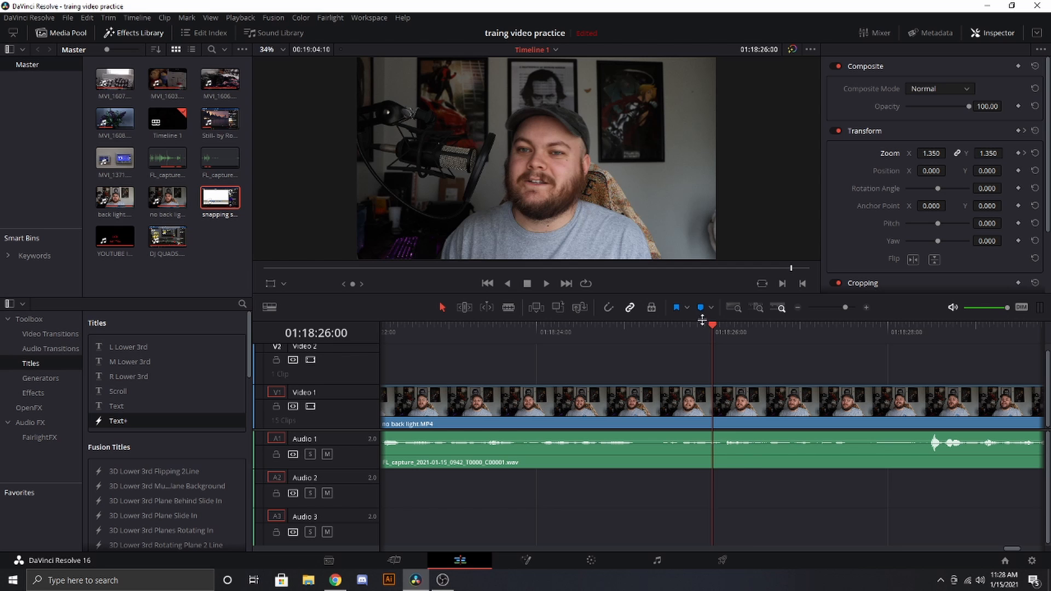
key(space)
key(space)
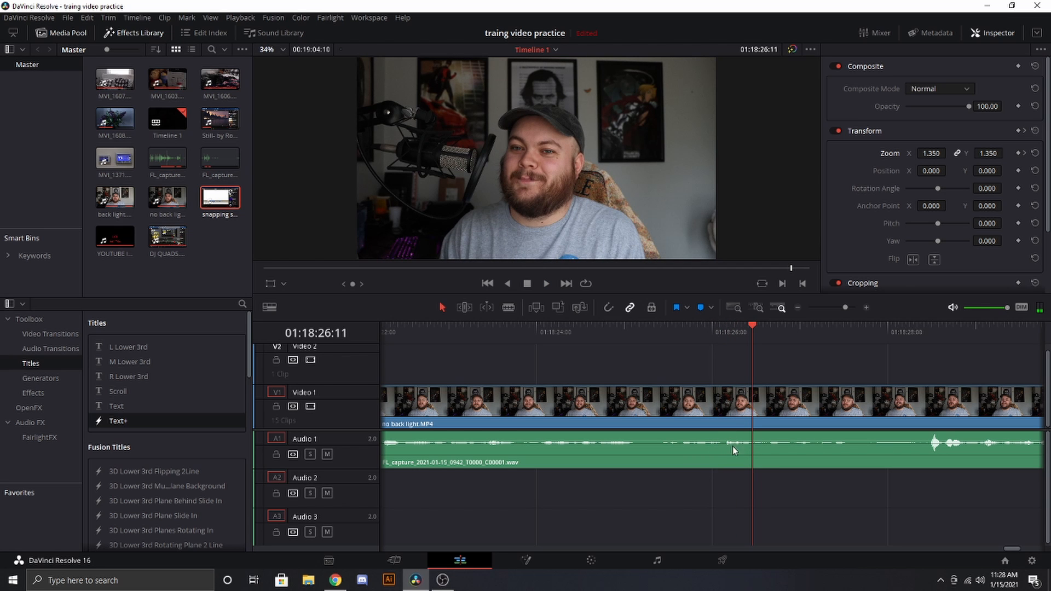
drag(749, 323, 716, 343)
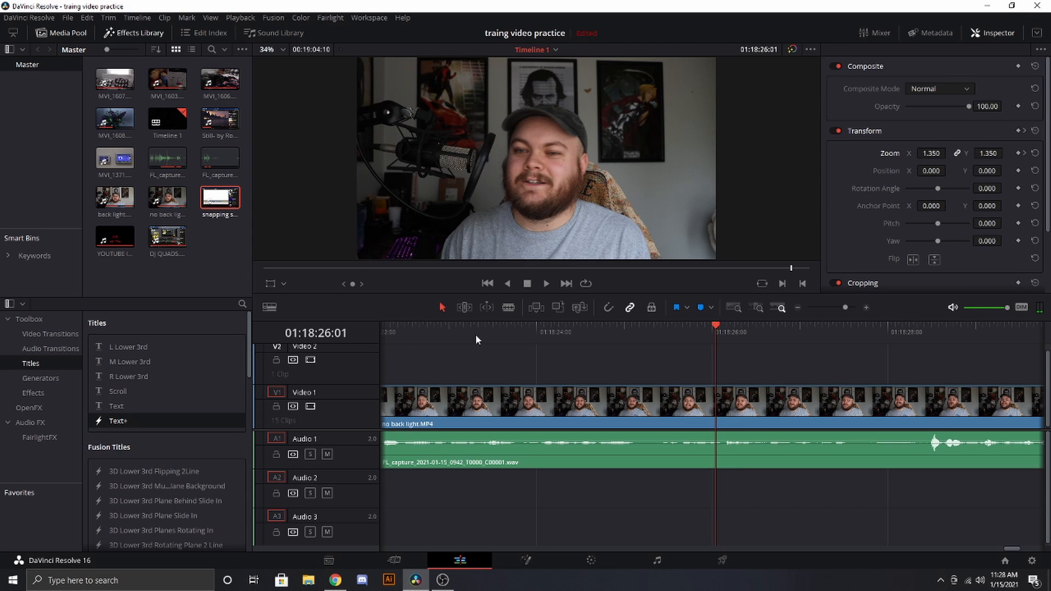
click(508, 309)
click(715, 407)
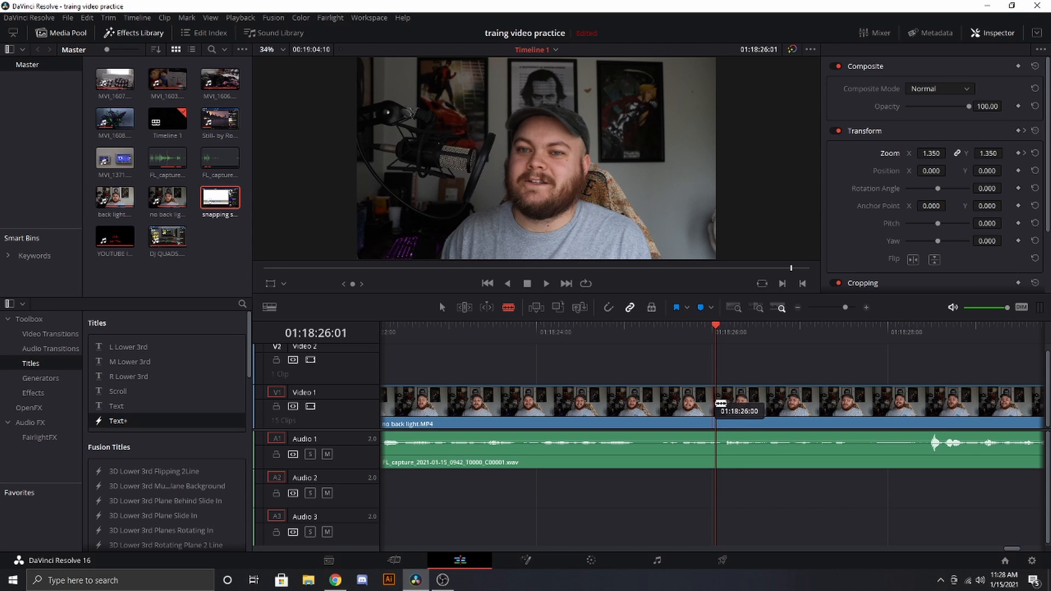
click(716, 438)
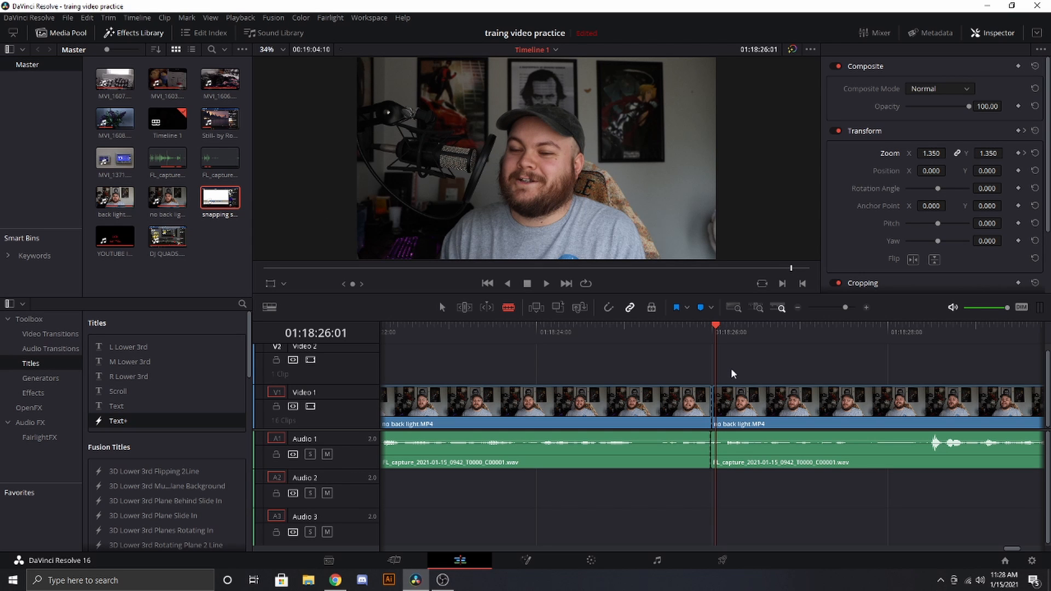
key(ctrl+z)
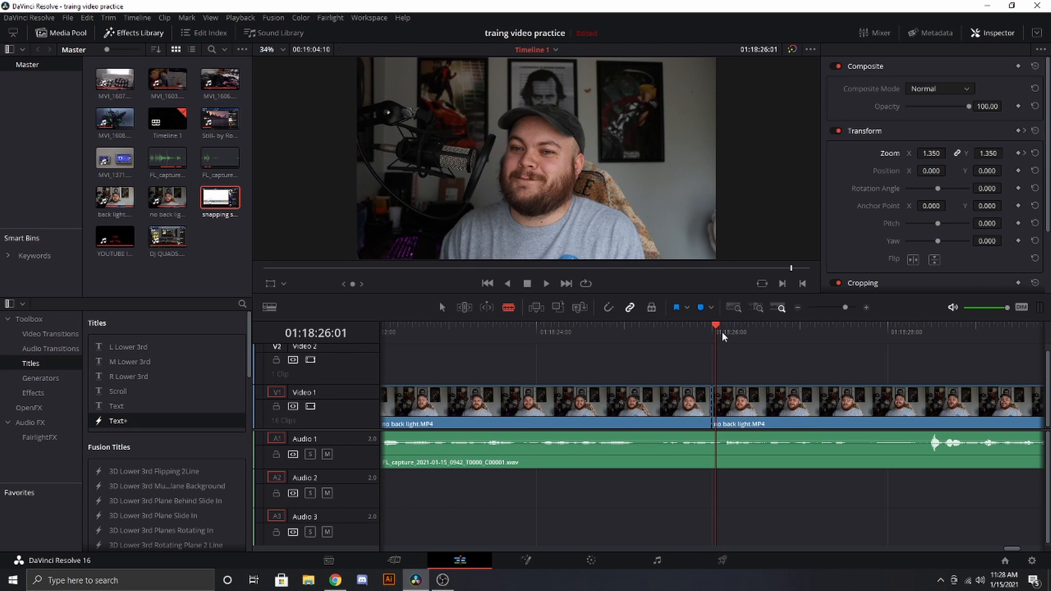
Split the no back light video at 01:18:26:16 to isolate a short segment starting at 01:18:26:00
drag(716, 330, 771, 343)
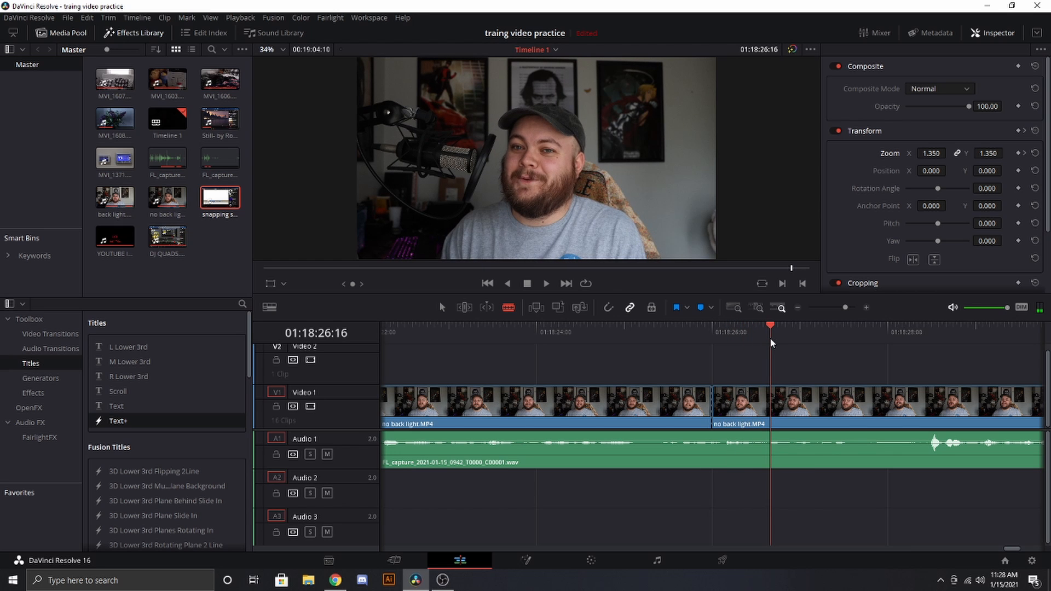
click(771, 405)
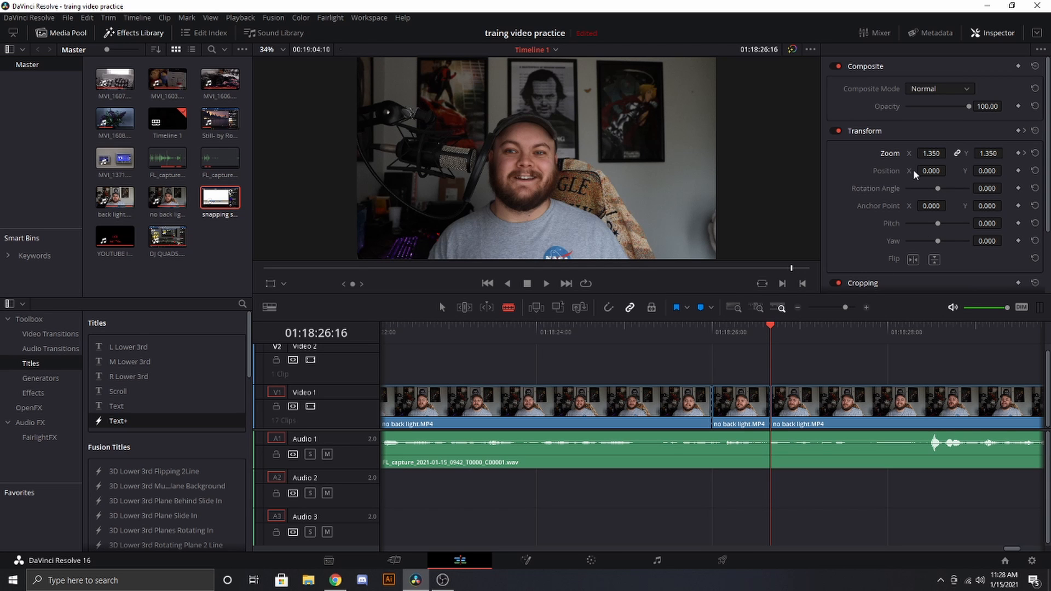
click(992, 33)
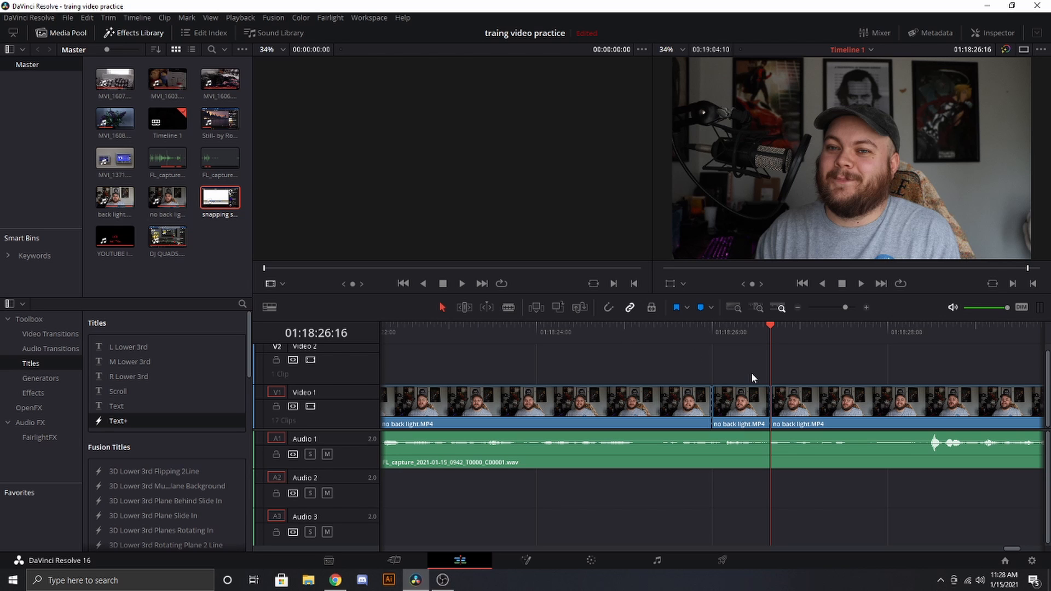
Set the short no back light segment's zoom to 2.500 and its position to X 572, Y -452
click(748, 402)
click(739, 340)
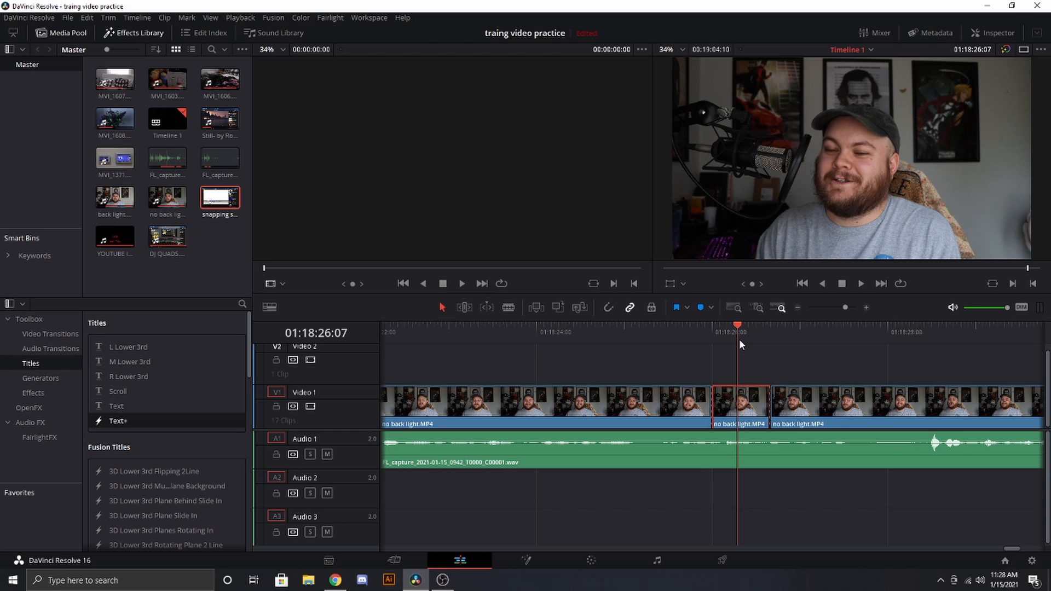
click(988, 34)
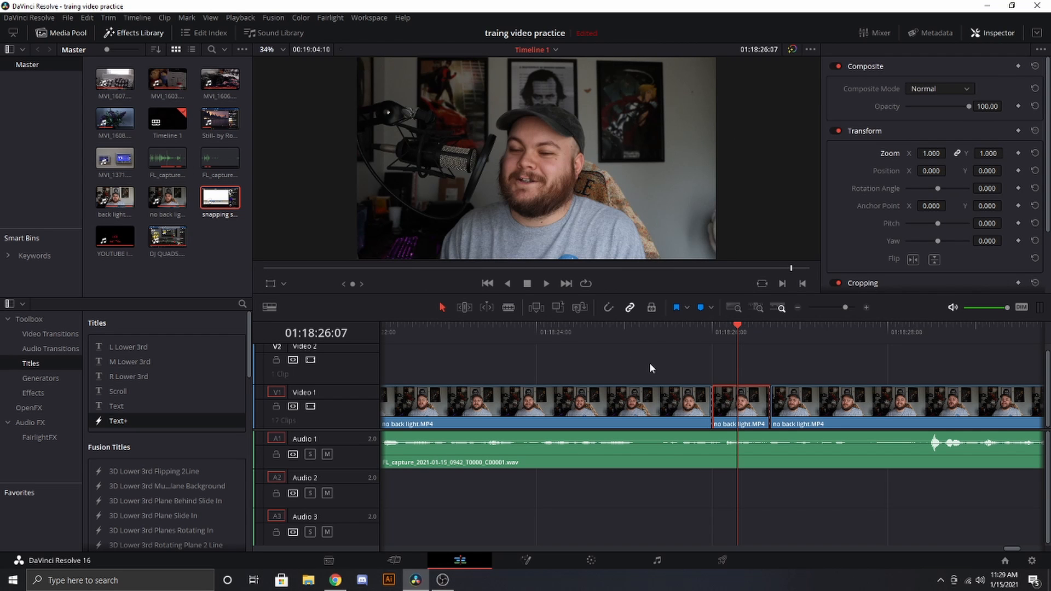
drag(933, 152, 957, 153)
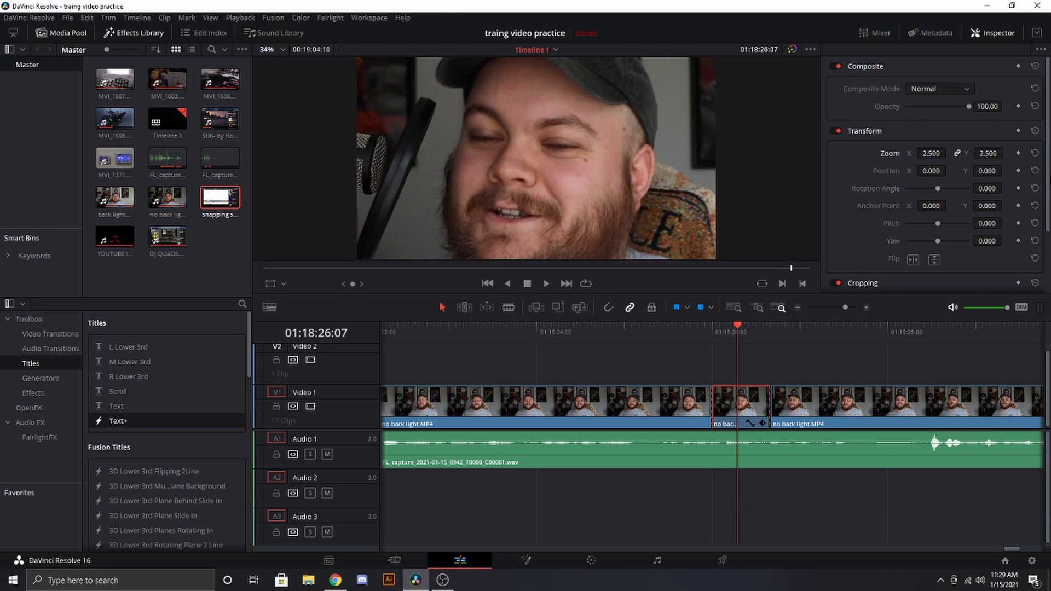
drag(931, 171, 1005, 170)
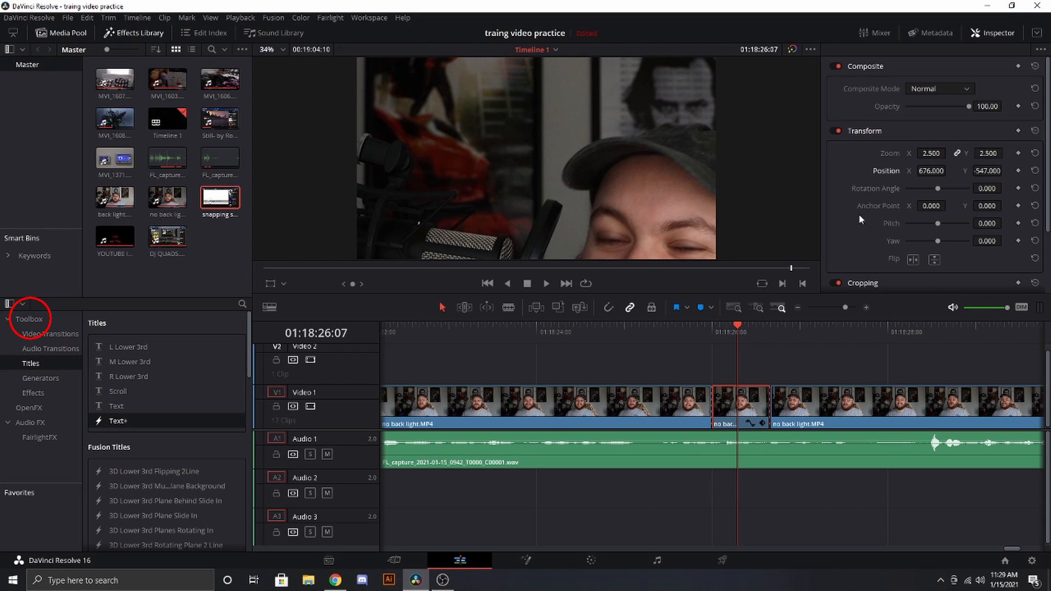
drag(987, 171, 1039, 170)
drag(935, 171, 878, 172)
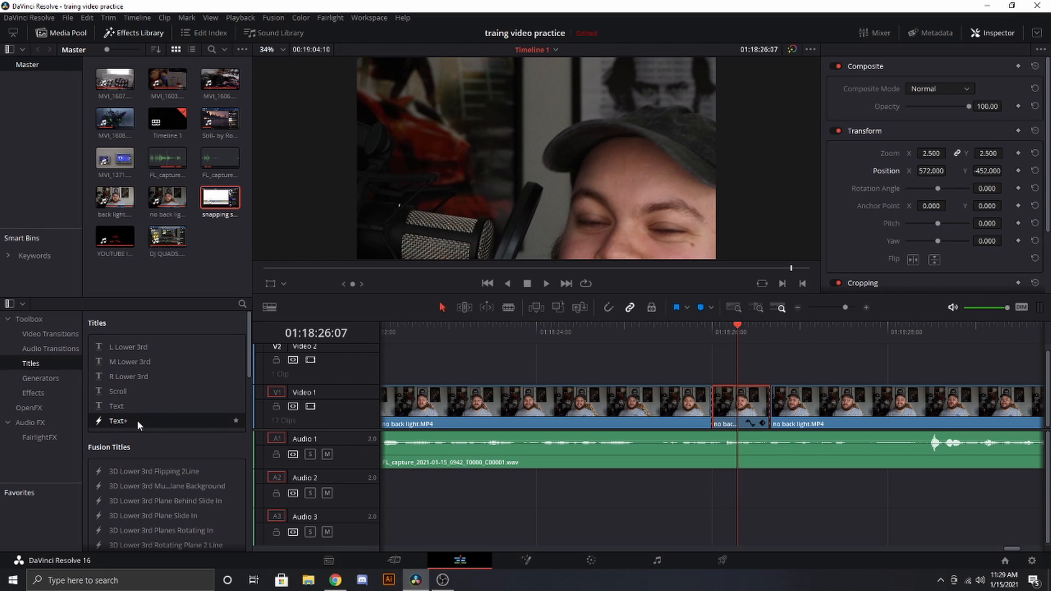
Add a Text+ title on Video 2 and trim both ends to fit above the short zoomed segment
drag(116, 425, 580, 357)
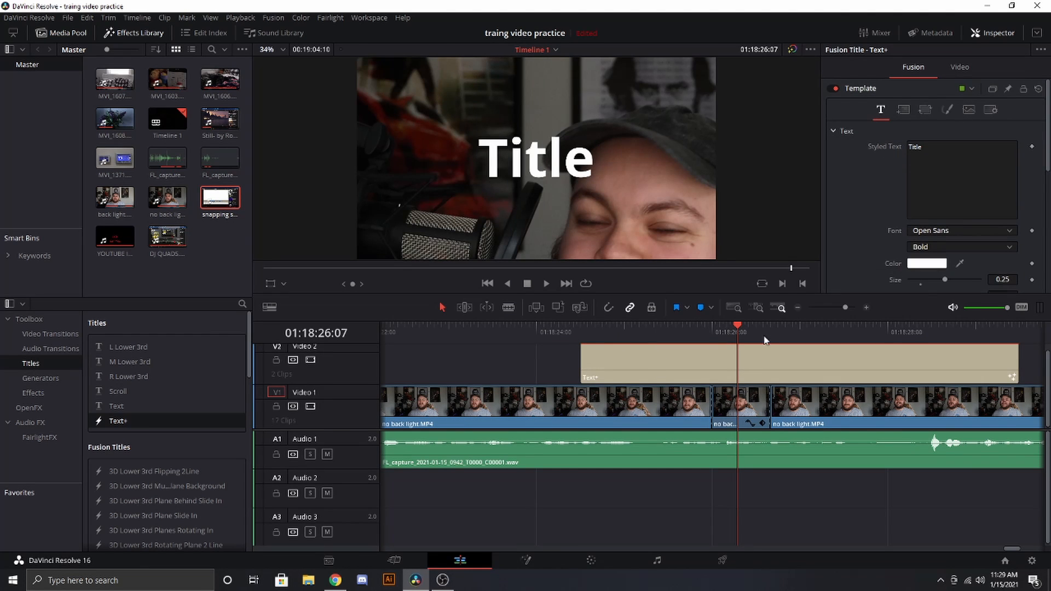
drag(582, 364, 718, 376)
drag(1016, 375, 765, 376)
drag(711, 336, 726, 344)
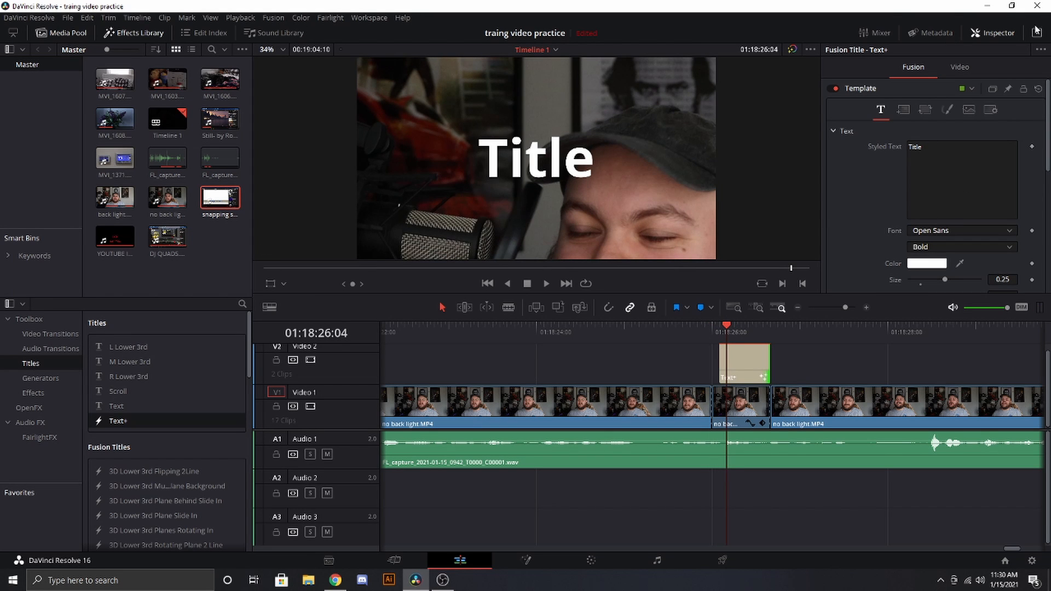
Set the title's text size to 0.185 and its center to X 0.312, Y 0.594
scroll(943, 241, down, 2)
drag(942, 241, 934, 248)
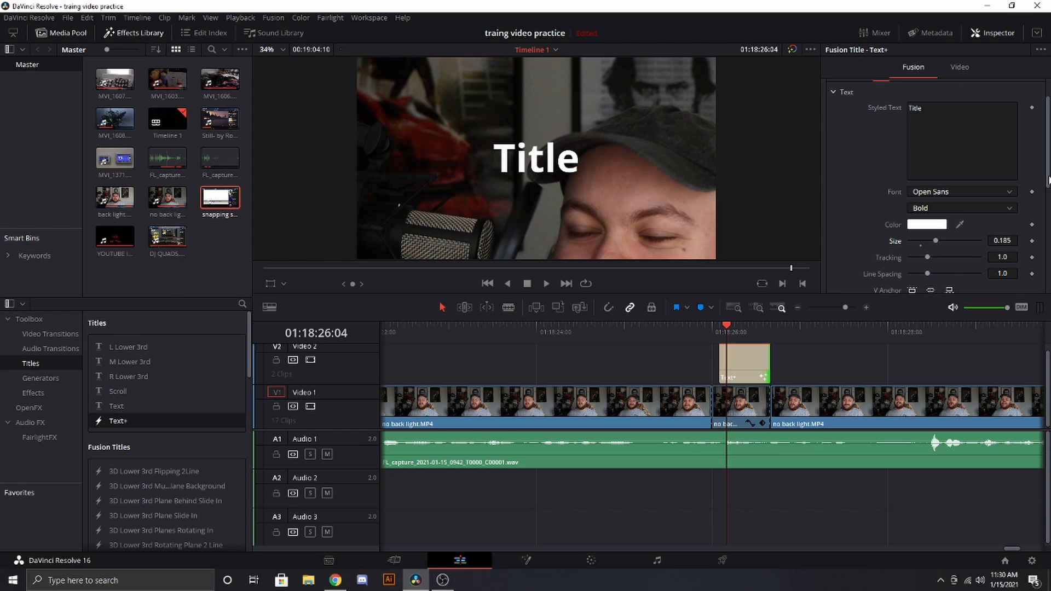
scroll(911, 107, up, 2)
click(903, 109)
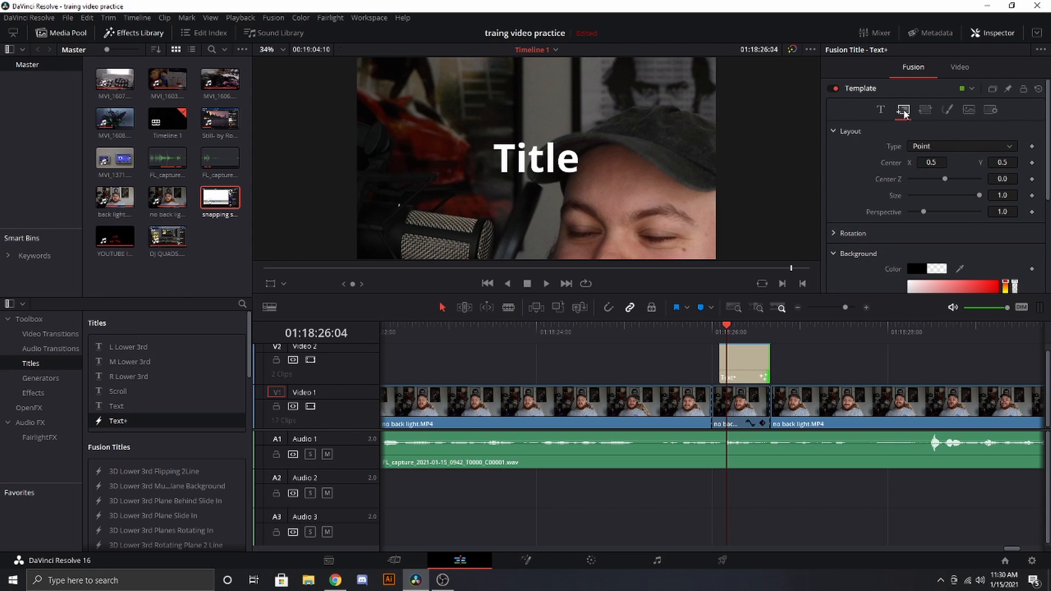
drag(938, 162, 854, 162)
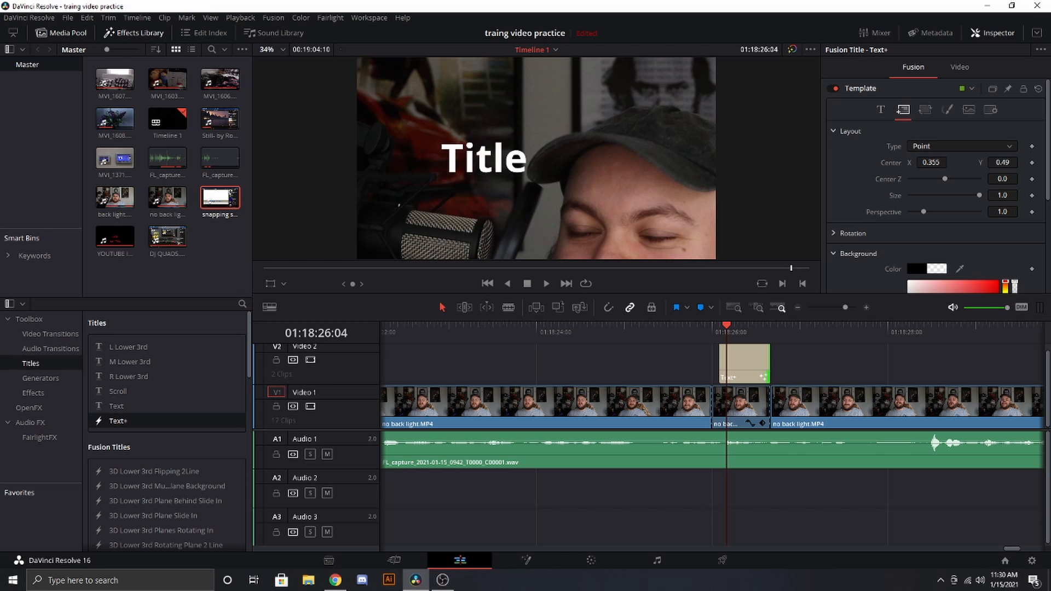
drag(996, 163, 1048, 164)
drag(932, 162, 914, 163)
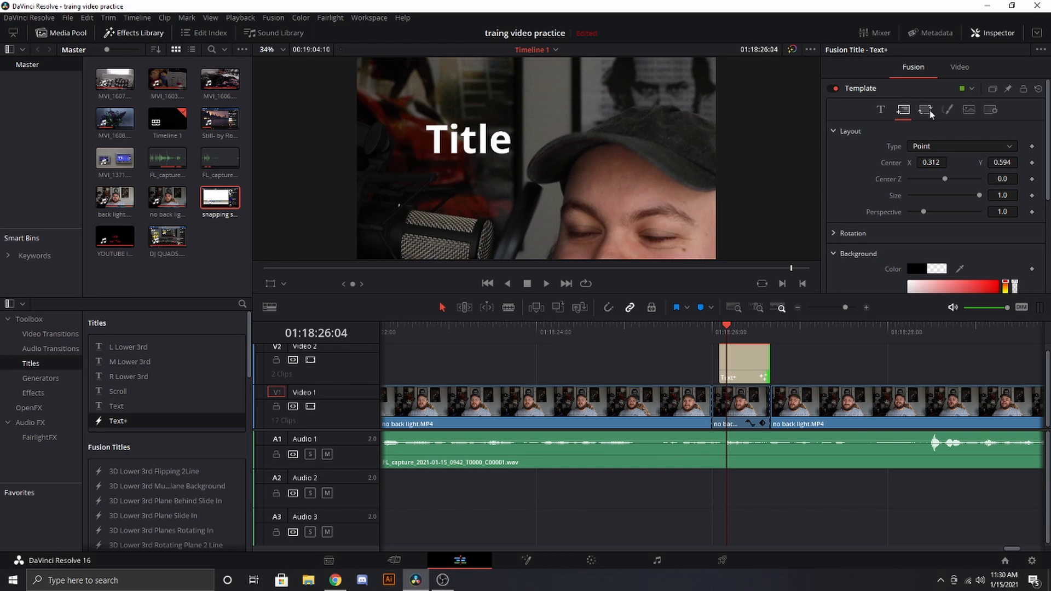
Replace the title's styled text with "*BONK"
click(881, 109)
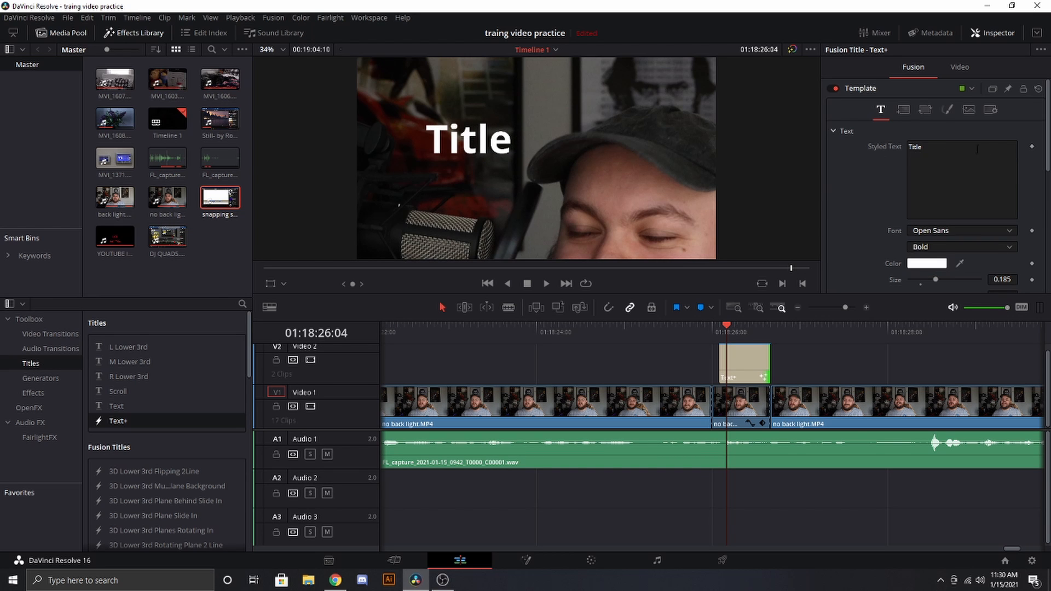
drag(927, 148, 862, 150)
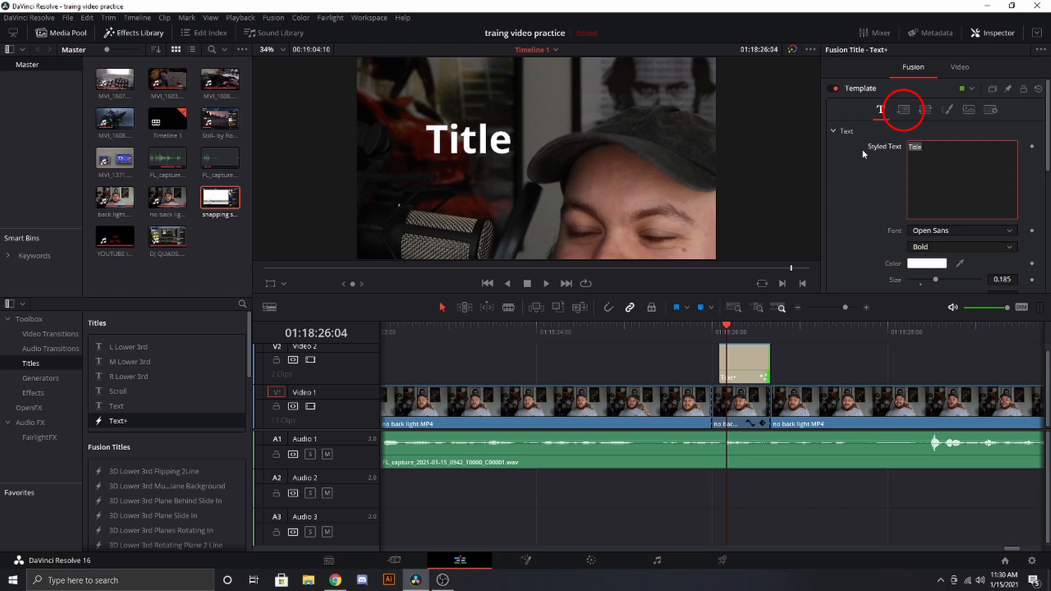
text(*BONK)
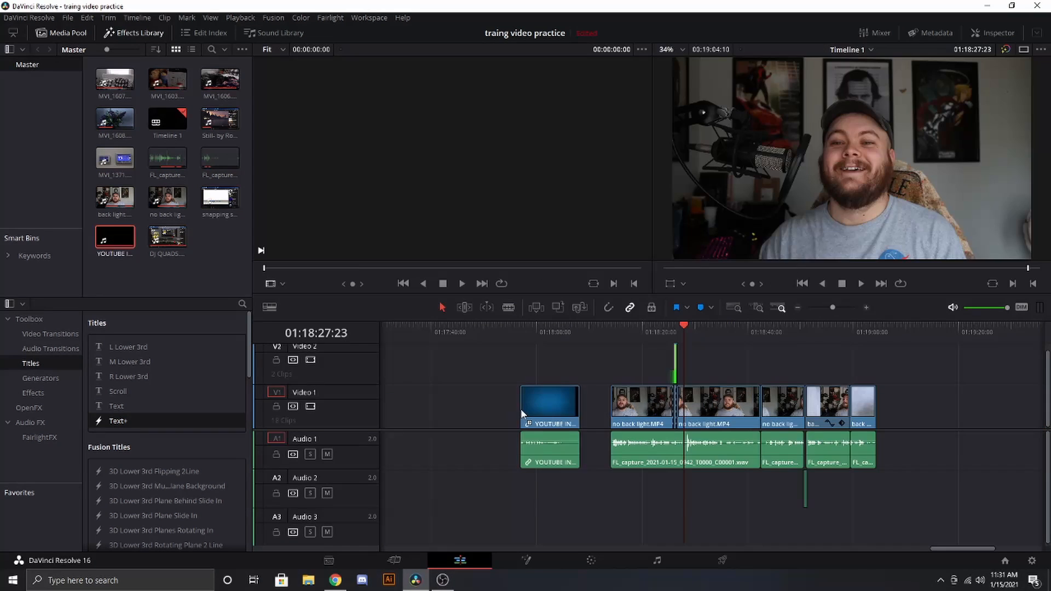
Move the YouTube intro clip closer to the first no back light clip and play its ending
drag(521, 415, 581, 409)
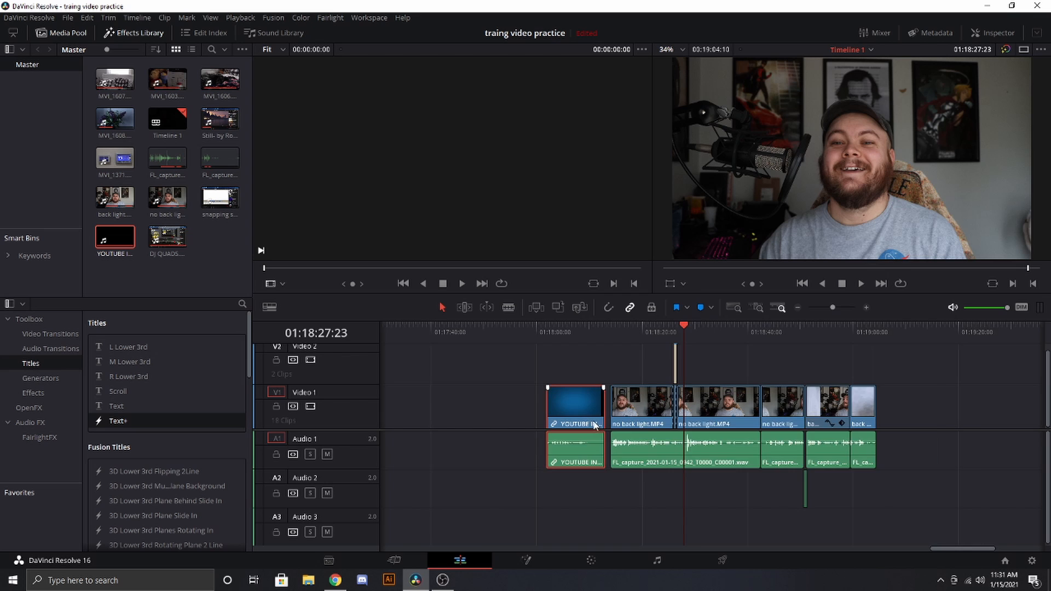
scroll(590, 414, up, 5)
drag(1010, 549, 995, 554)
drag(636, 339, 830, 343)
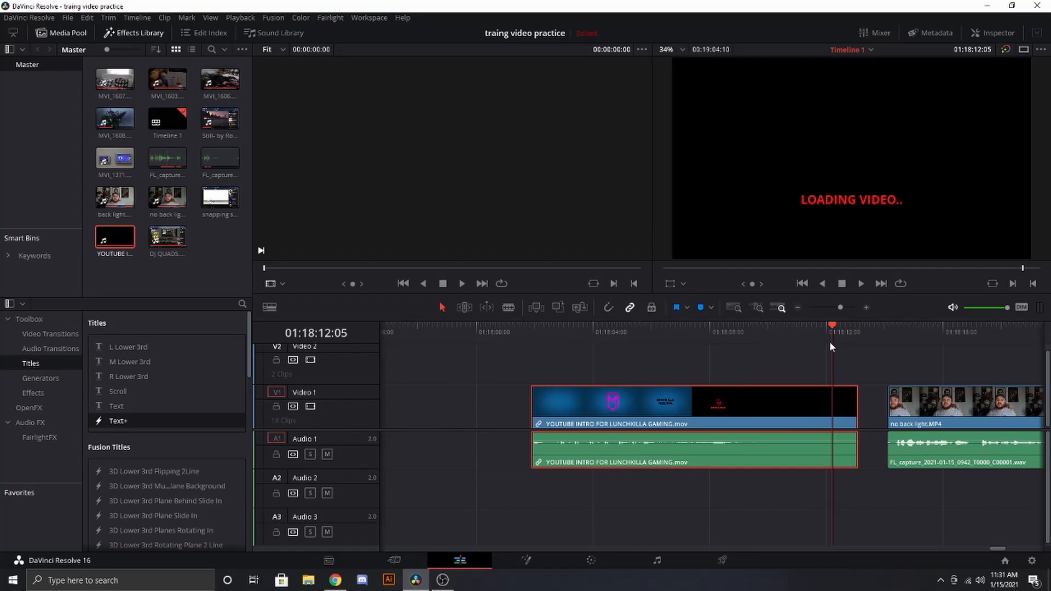
key(space)
key(space)
Add a 12-frame cross dissolve to the end of the YouTube intro clip and play through it
click(852, 417)
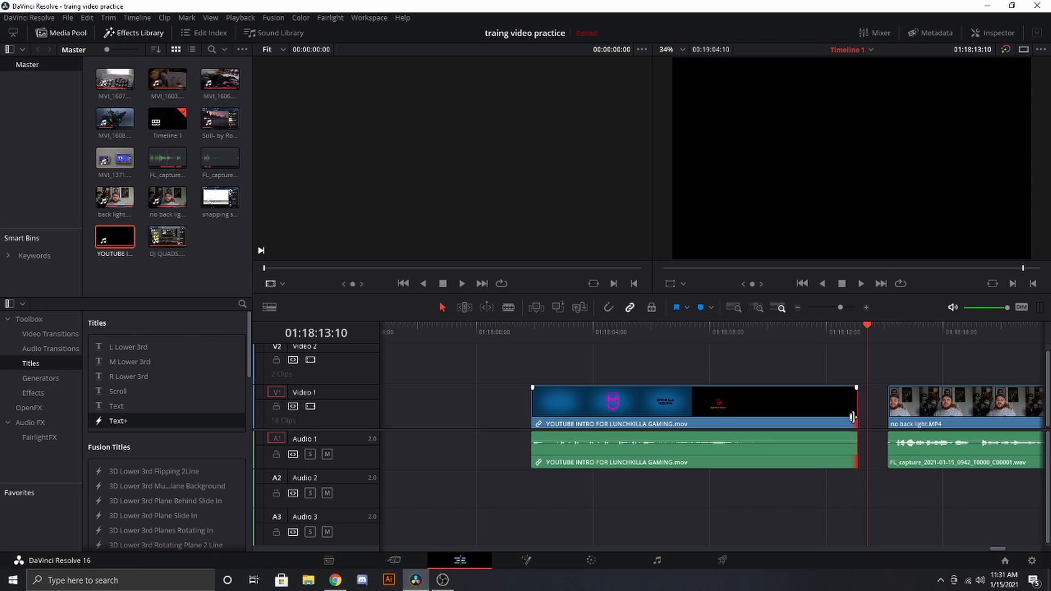
right_click(852, 417)
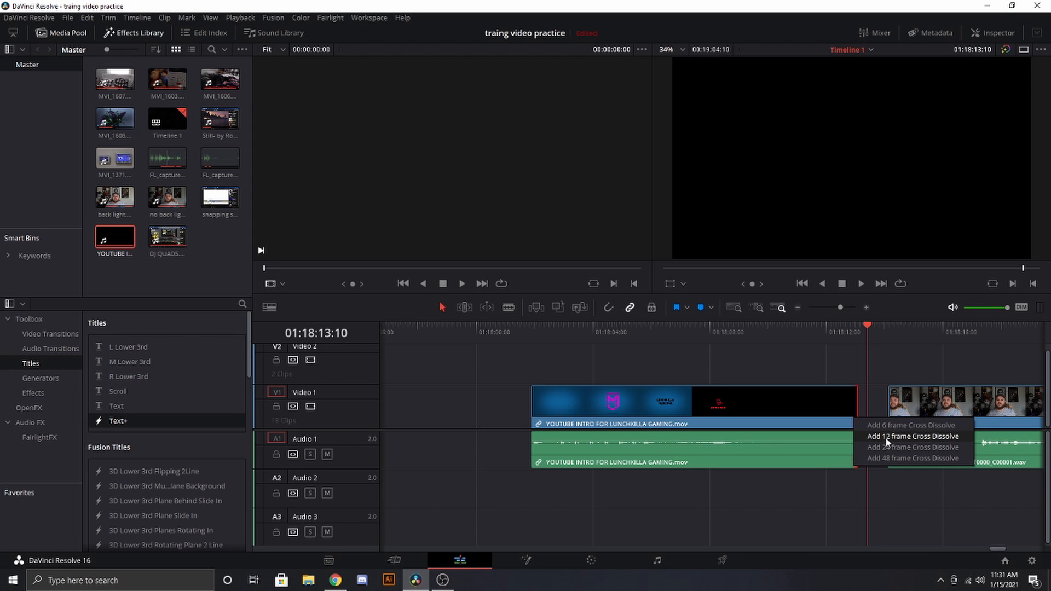
click(887, 436)
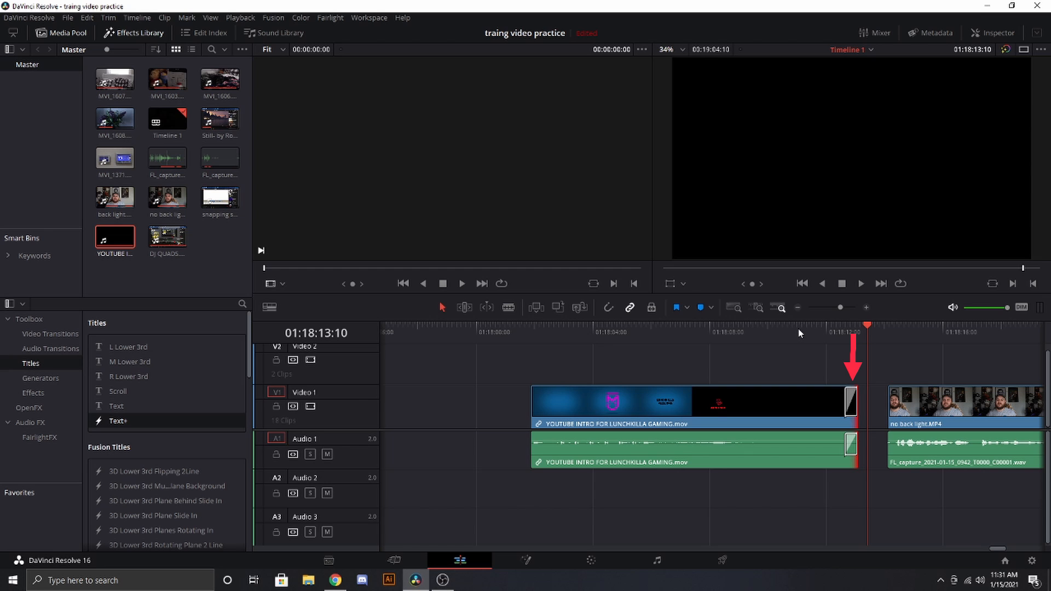
click(817, 333)
key(space)
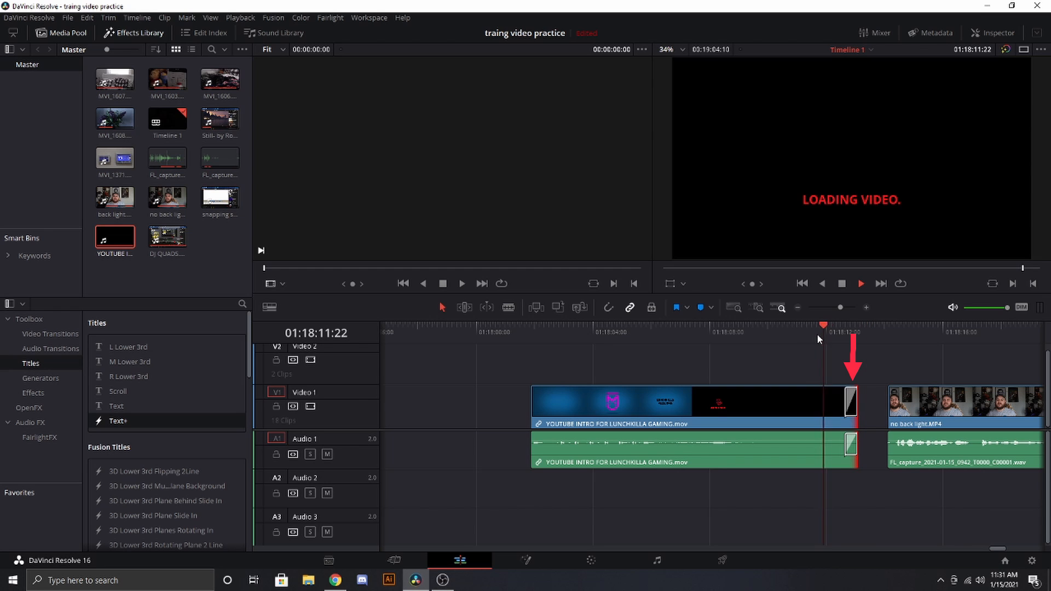
key(space)
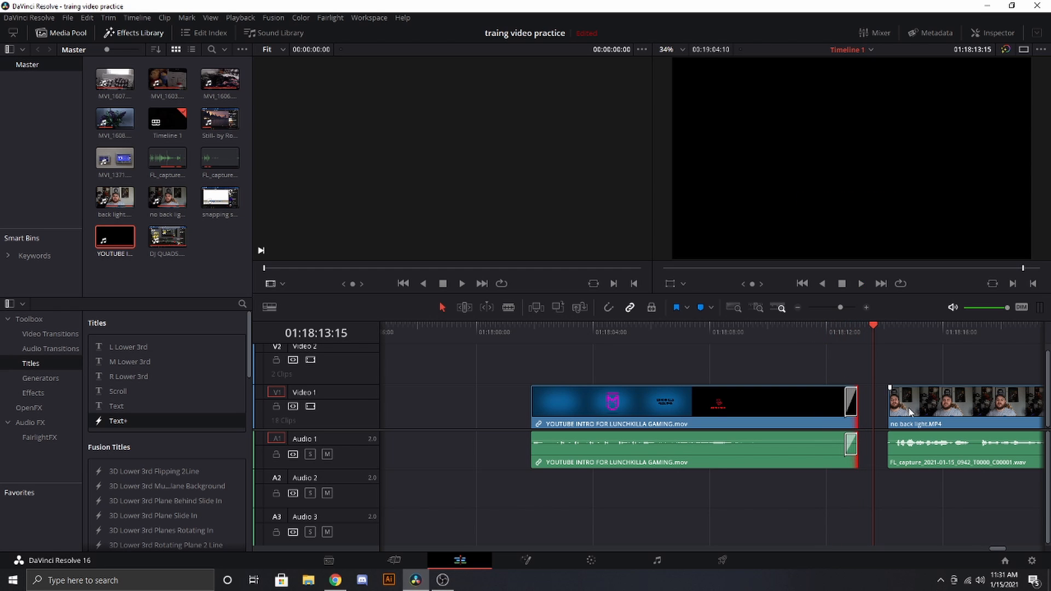
Add a 12-frame cross dissolve to the start of the first no back light clip
click(895, 410)
click(896, 411)
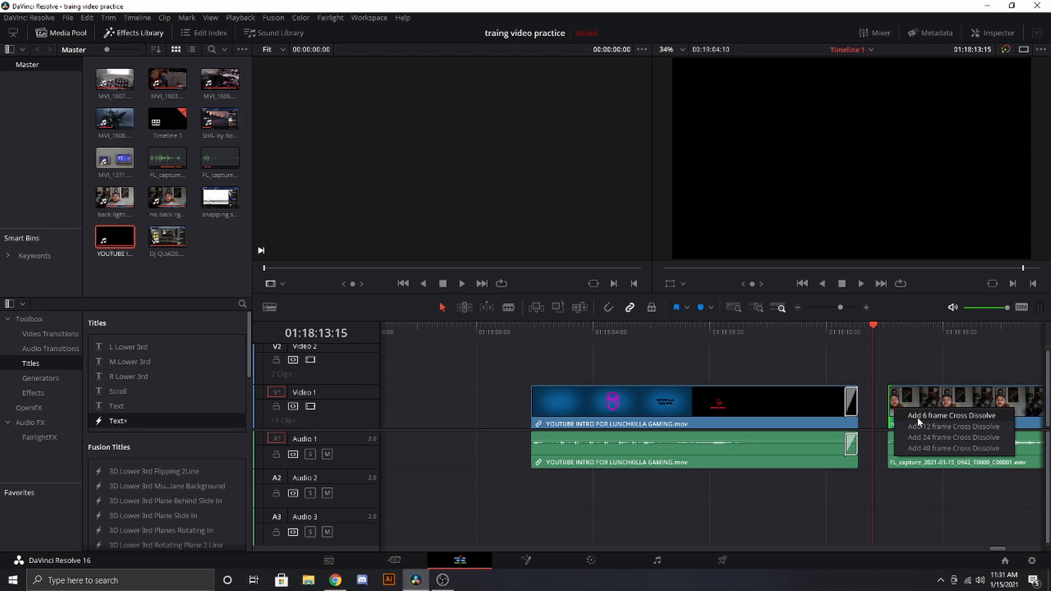
drag(998, 549, 1000, 550)
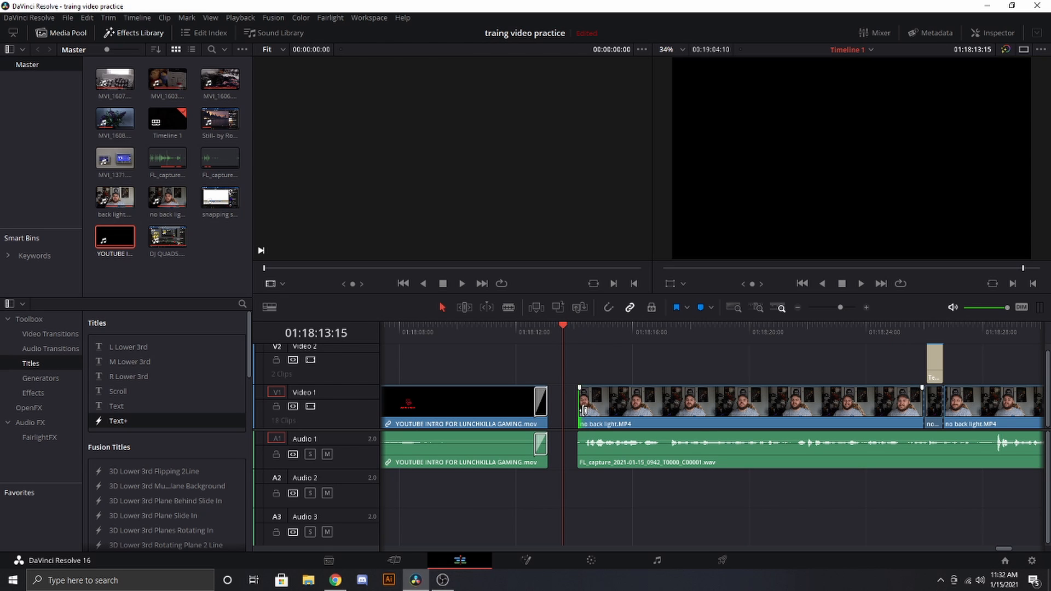
right_click(581, 410)
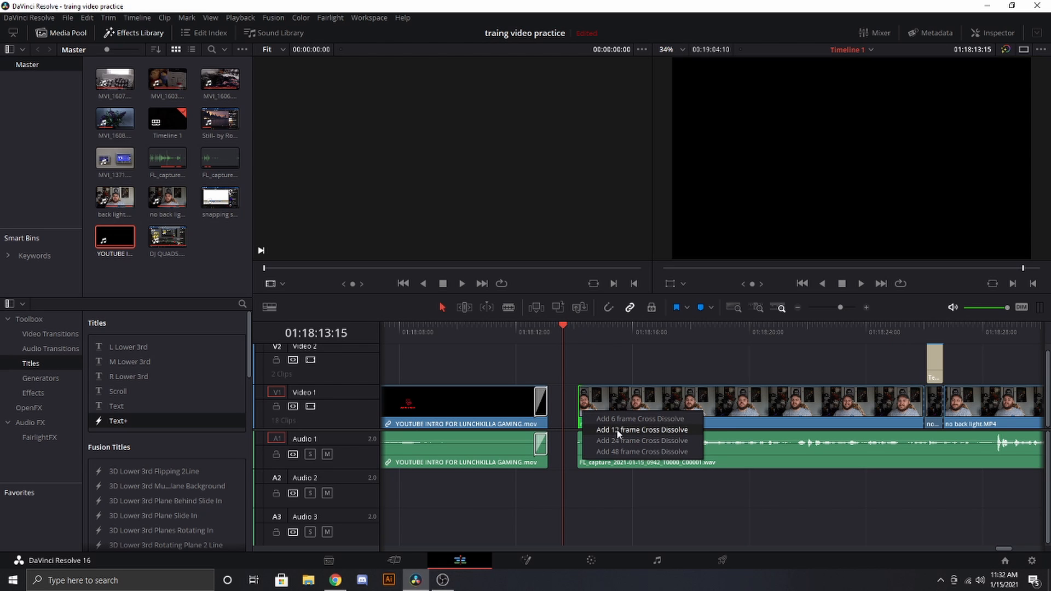
click(616, 430)
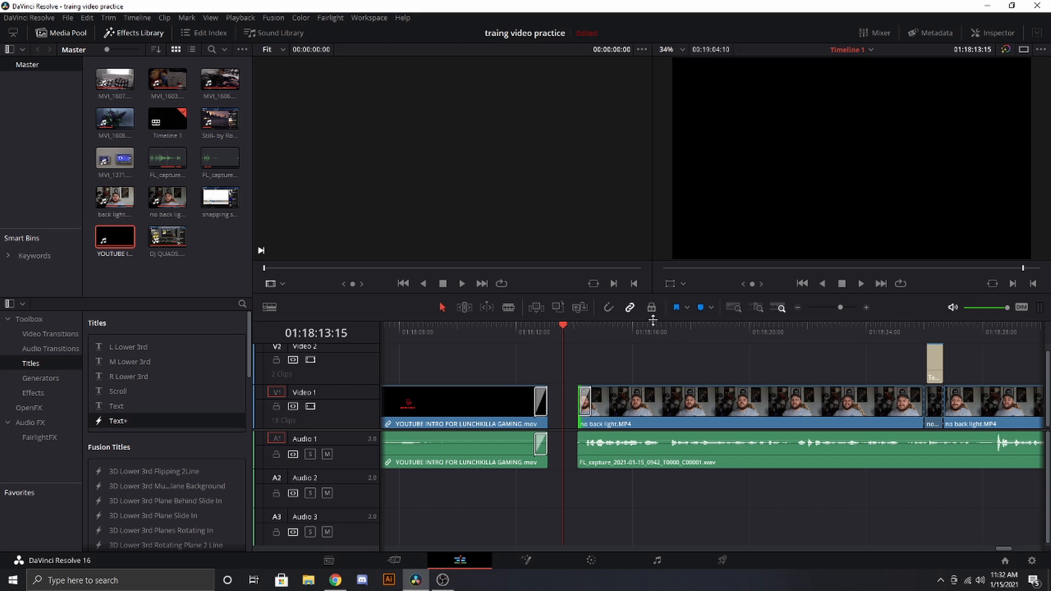
Place DJ QUADS.mp4 on the timeline after the last back light clip
drag(1010, 549, 1031, 552)
scroll(967, 487, down, 6)
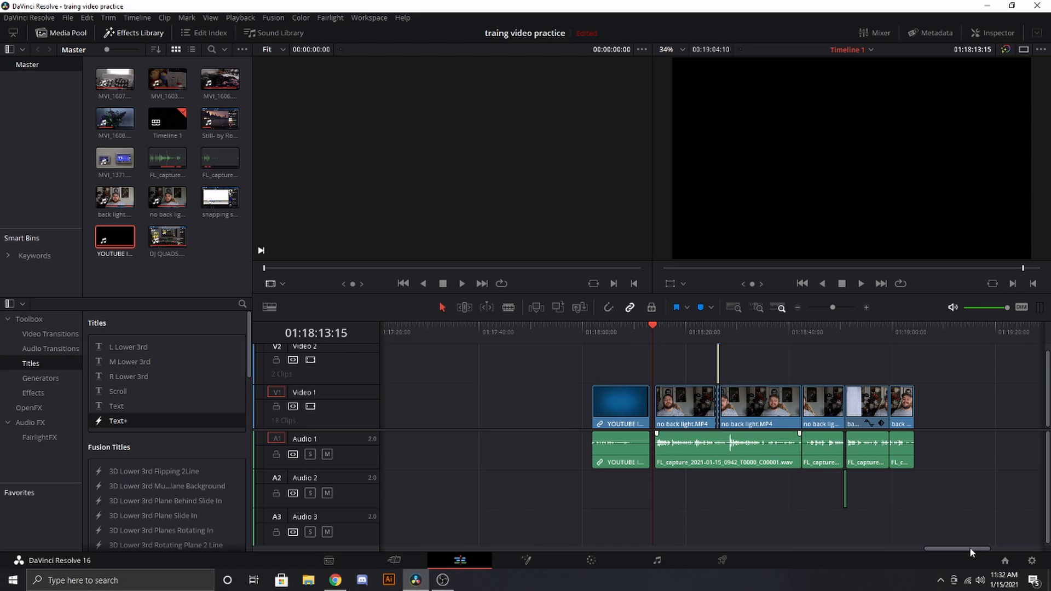
scroll(971, 549, right, 2)
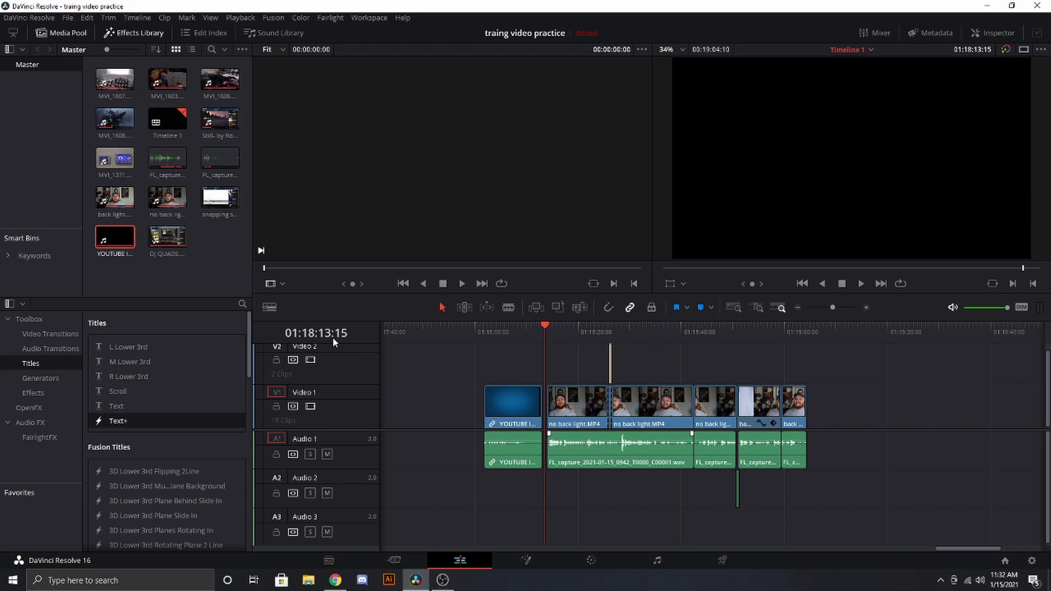
drag(167, 236, 854, 400)
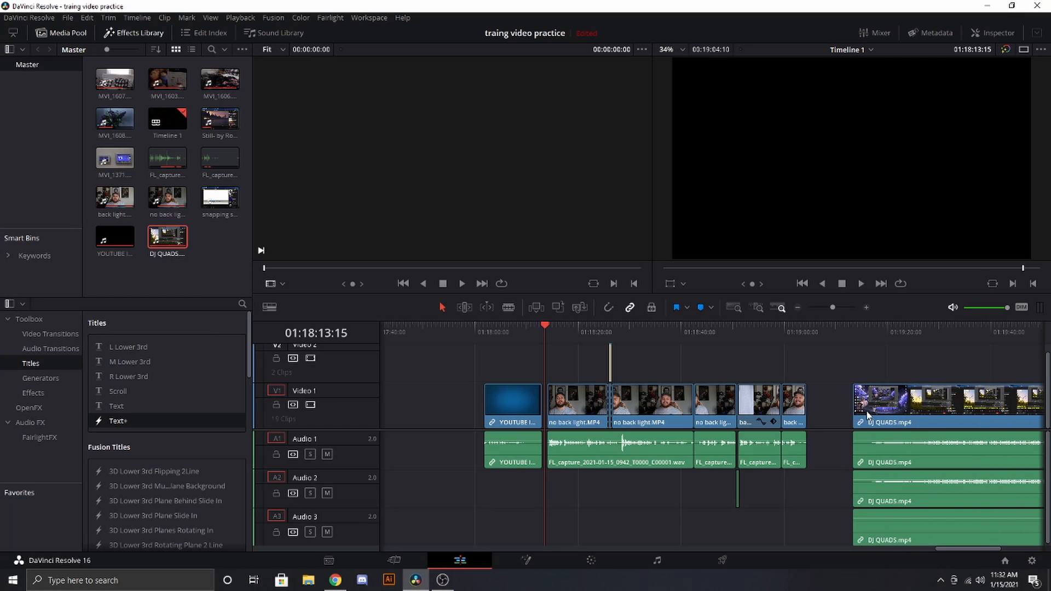
Remove the DJ QUADS video and extra audio, and move its remaining Audio 3 clip to start around 01:18:40
click(276, 455)
key(Delete)
click(277, 454)
drag(924, 466, 751, 543)
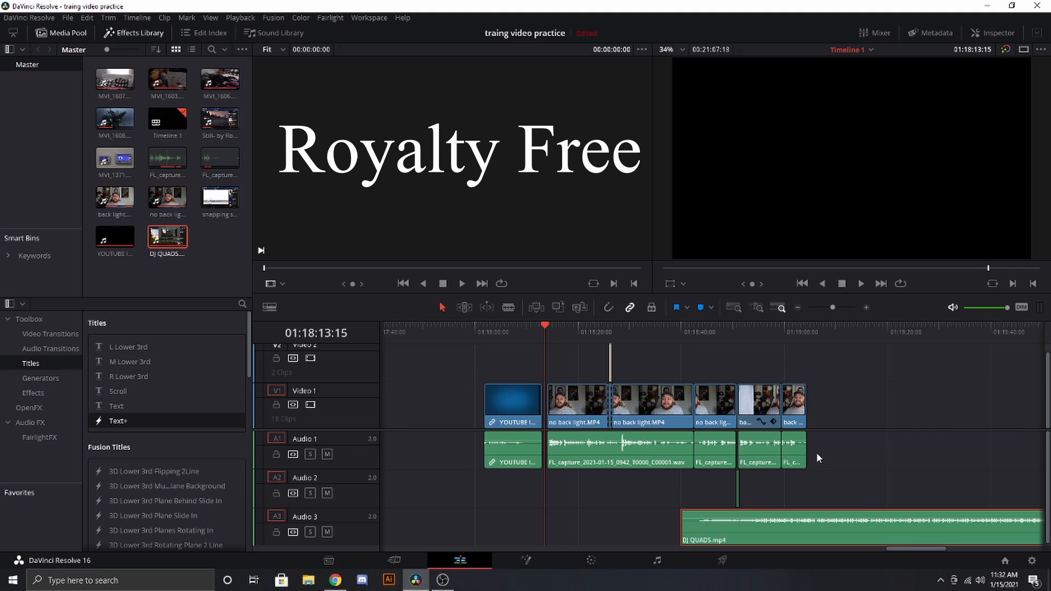
Shift the DJ QUADS music earlier on Audio 3 beneath the talking clips
scroll(819, 458, up, 4)
drag(916, 548, 932, 547)
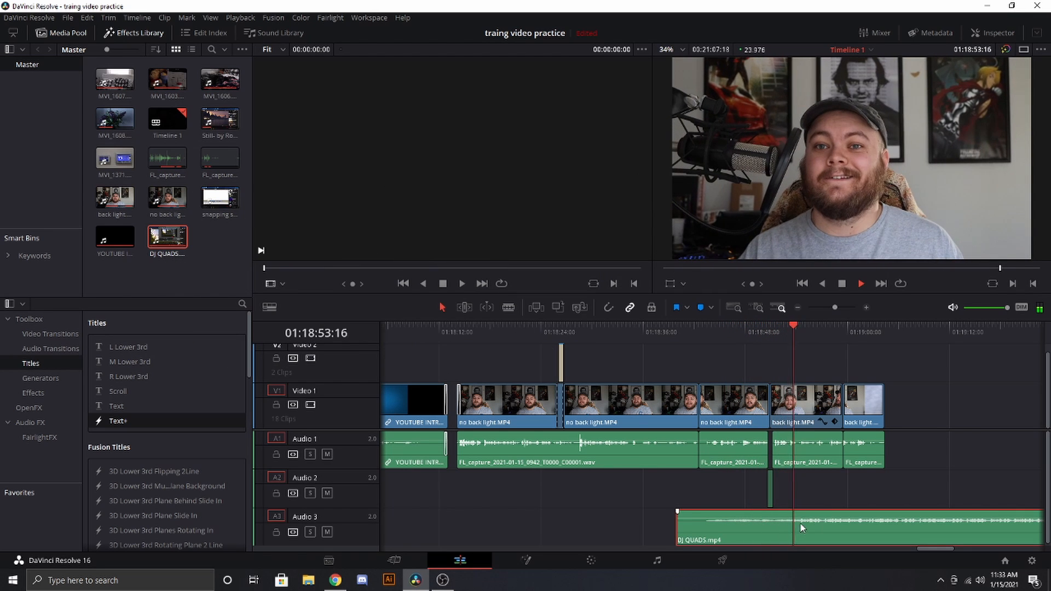
drag(810, 532, 691, 535)
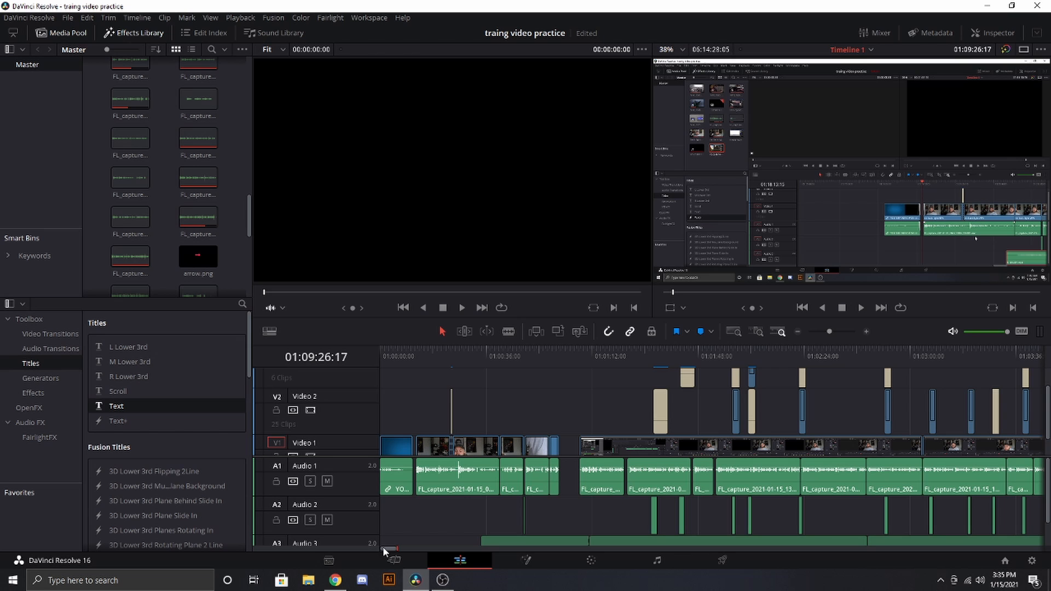
Play the sequence from about 01:18:49 to check the music under the dialogue, and inspect the overall timeline layout
drag(384, 546, 395, 549)
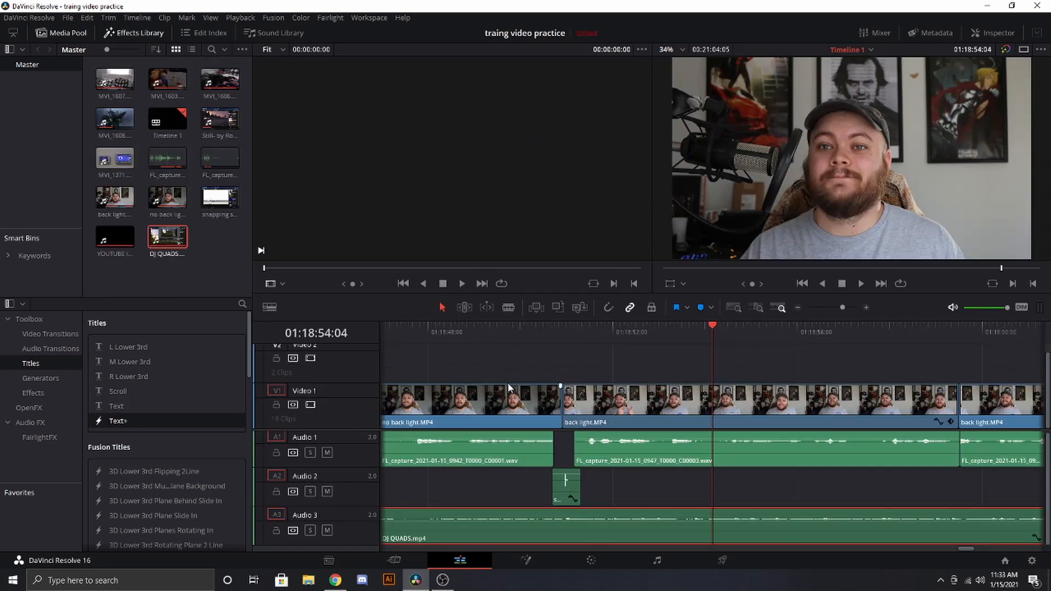
click(507, 338)
key(space)
scroll(607, 450, down, 3)
scroll(607, 451, down, 2)
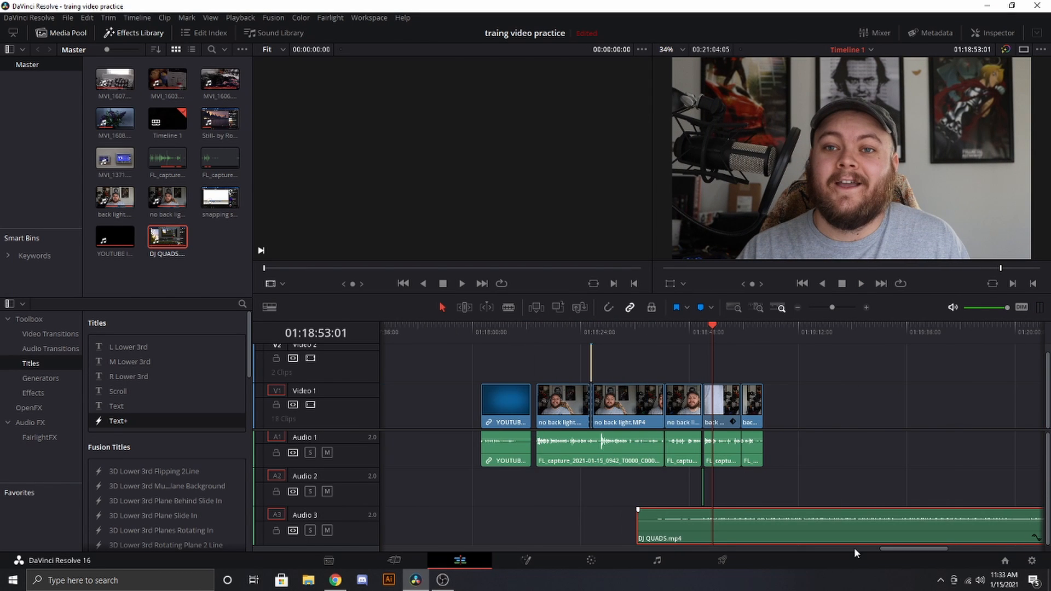
drag(882, 548, 896, 548)
scroll(892, 548, down, 1)
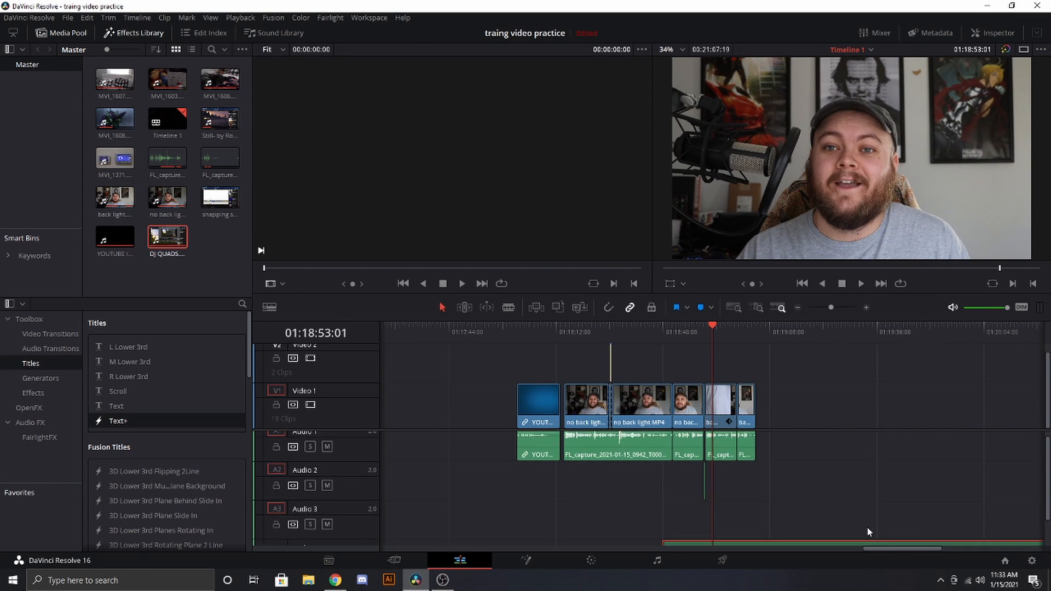
drag(883, 547, 895, 548)
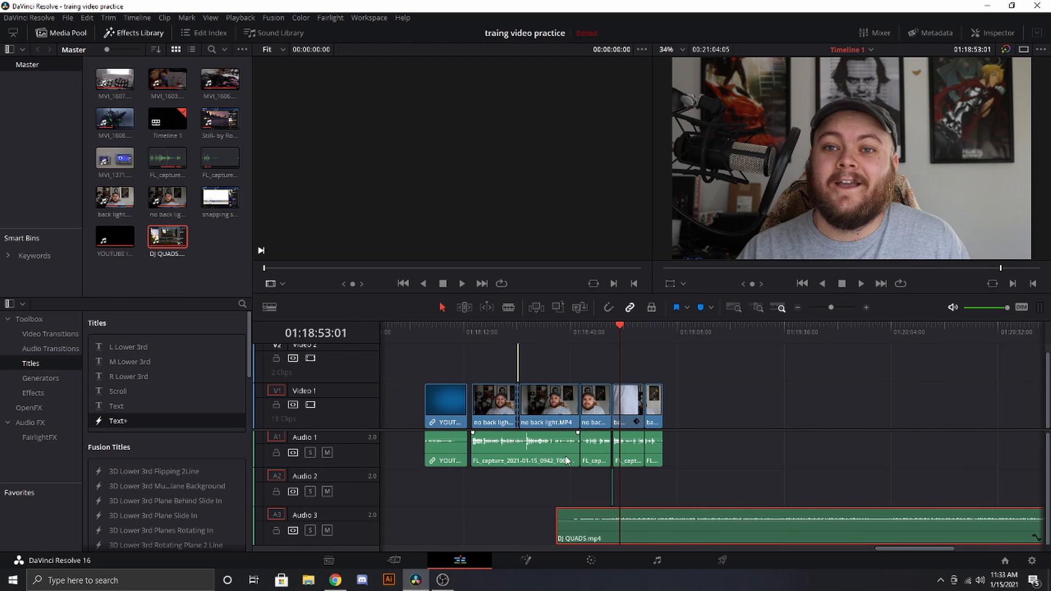